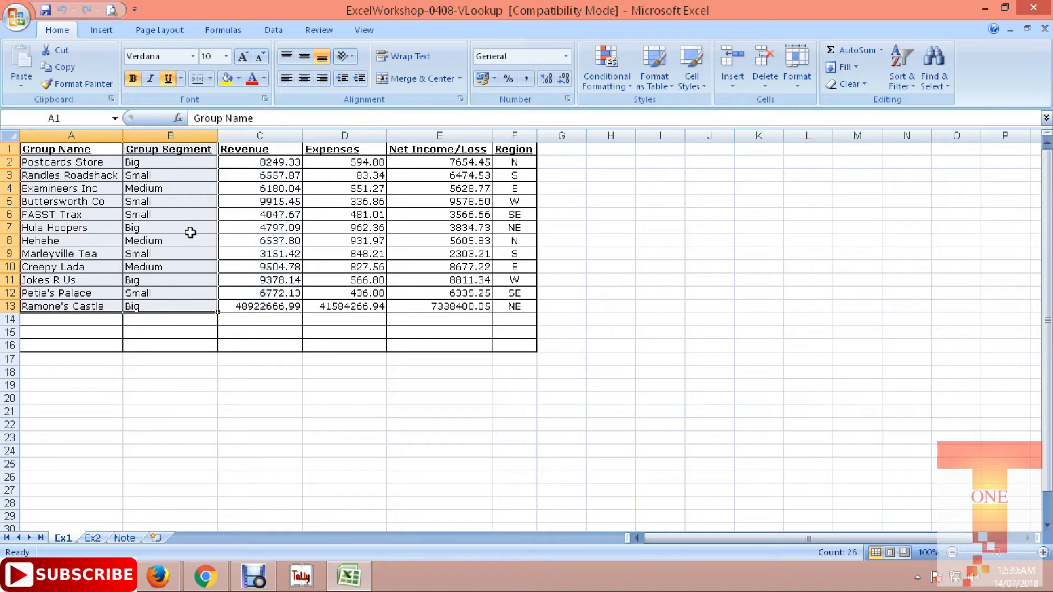
# Copy the selected cells of the group table and create a new blank workbook.
pyautogui.hotkey('ctrl', 'shift', 'Right')
pyautogui.hotkey('ctrl', 'c')
pyautogui.hotkey('ctrl', 'n')
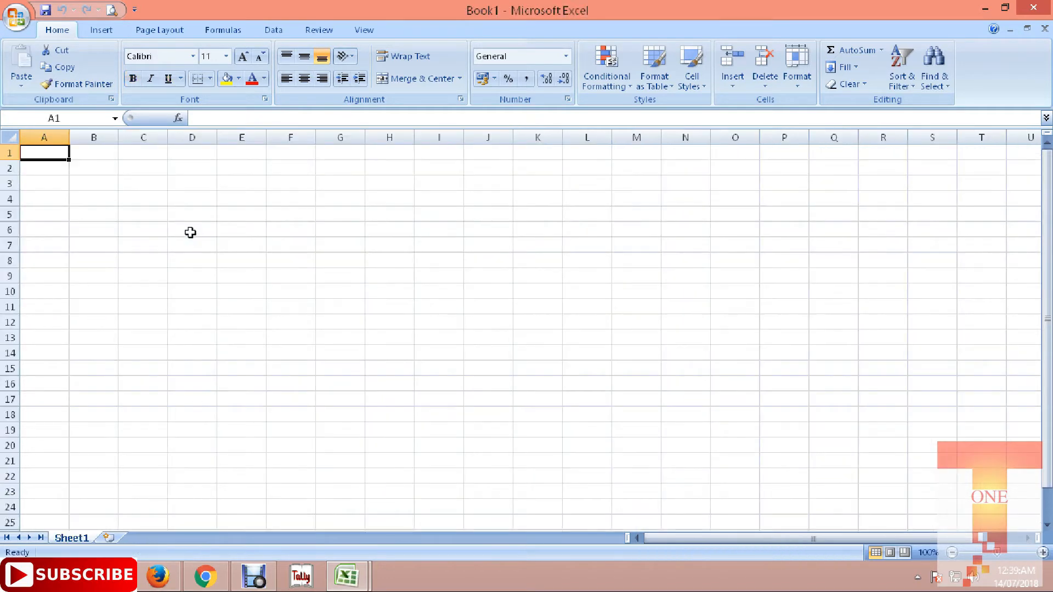
# Copy the whole table A1:F16, including its three empty rows, from sheet Ex1 of the ExcelWorkshop-0408-VLookup workbook.
pyautogui.hotkey('alt', 'Tab')
pyautogui.hotkey('ctrl', 'Home')
pyautogui.hotkey('ctrl', 'shift', 'Right')
pyautogui.hotkey('ctrl', 'shift', 'Down')
pyautogui.hotkey('shift', 'Down')
pyautogui.hotkey('shift', 'Down')
pyautogui.hotkey('shift', 'Down')
pyautogui.hotkey('ctrl', 'c')
pyautogui.hotkey('alt', 'Tab')
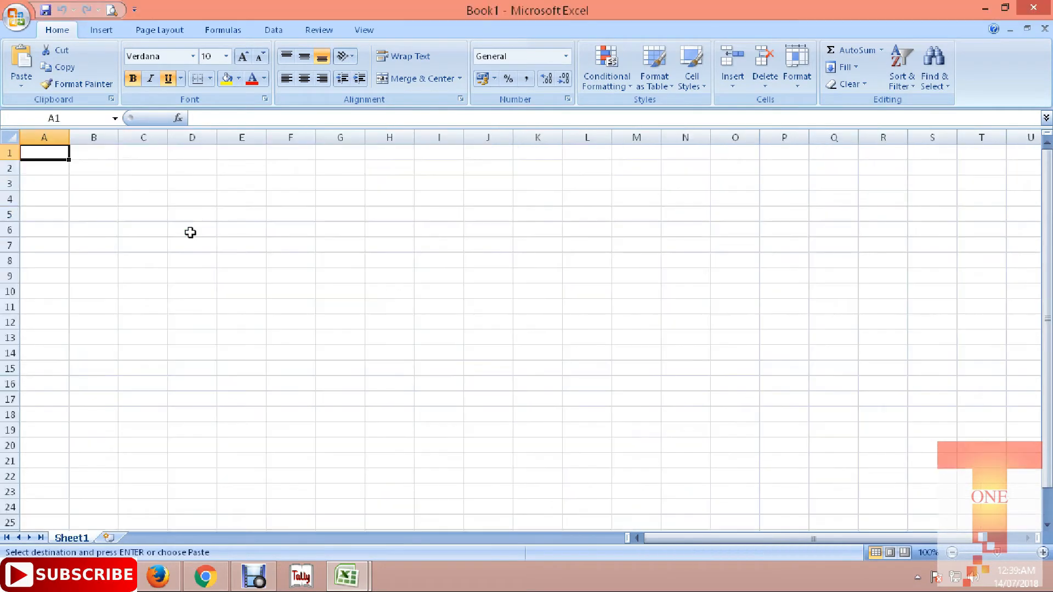
# Paste the table at A1 of the new workbook and autofit its column widths.
pyautogui.hotkey('ctrl', 'v')
pyautogui.press('Escape')
pyautogui.hotkey('alt', 'h')
pyautogui.press('o')
pyautogui.press('i')
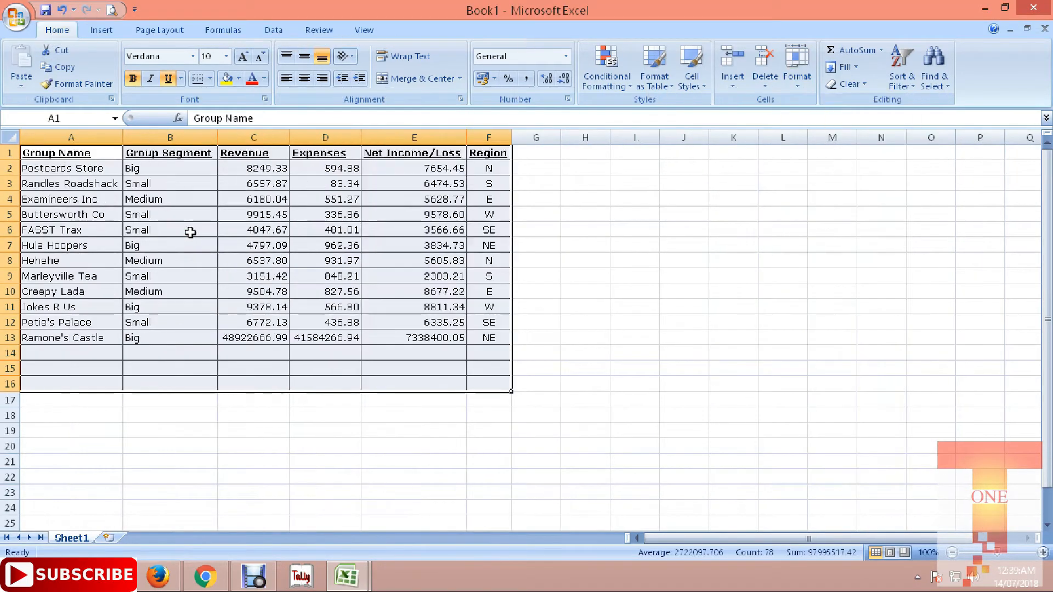
# Clear the contents of B2:F13, from Group Segment through Region, leaving the headers and group names.
pyautogui.press('Right')
pyautogui.press('Down')
pyautogui.press('Left')
pyautogui.press('Right')
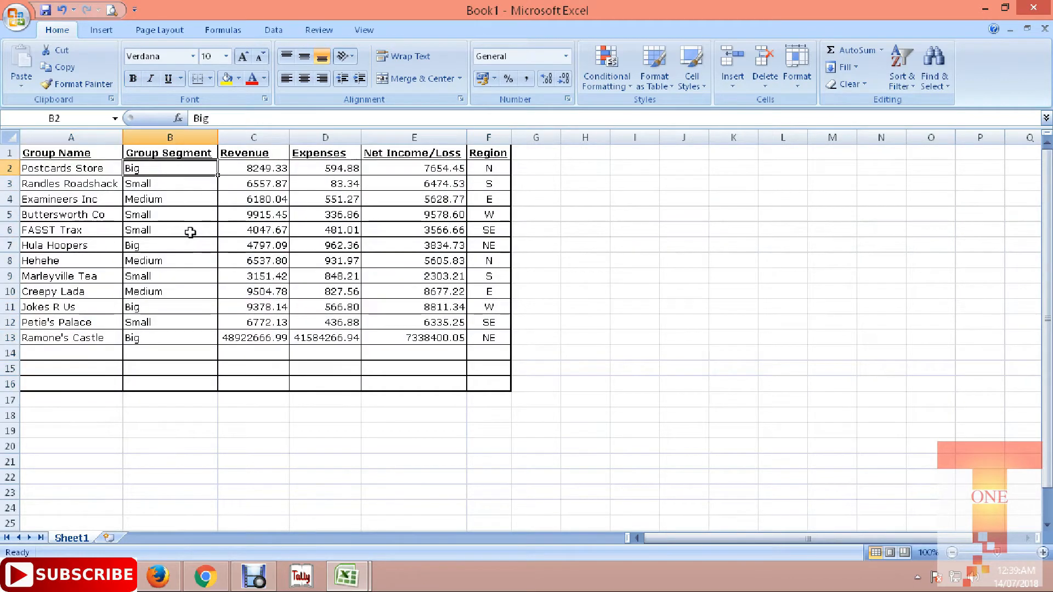
pyautogui.hotkey('ctrl', 'shift', 'Down')
pyautogui.hotkey('ctrl', 'shift', 'Right')
pyautogui.press('Right')
pyautogui.press('Left')
pyautogui.hotkey('ctrl', 'shift', 'Down')
pyautogui.hotkey('ctrl', 'shift', 'Right')
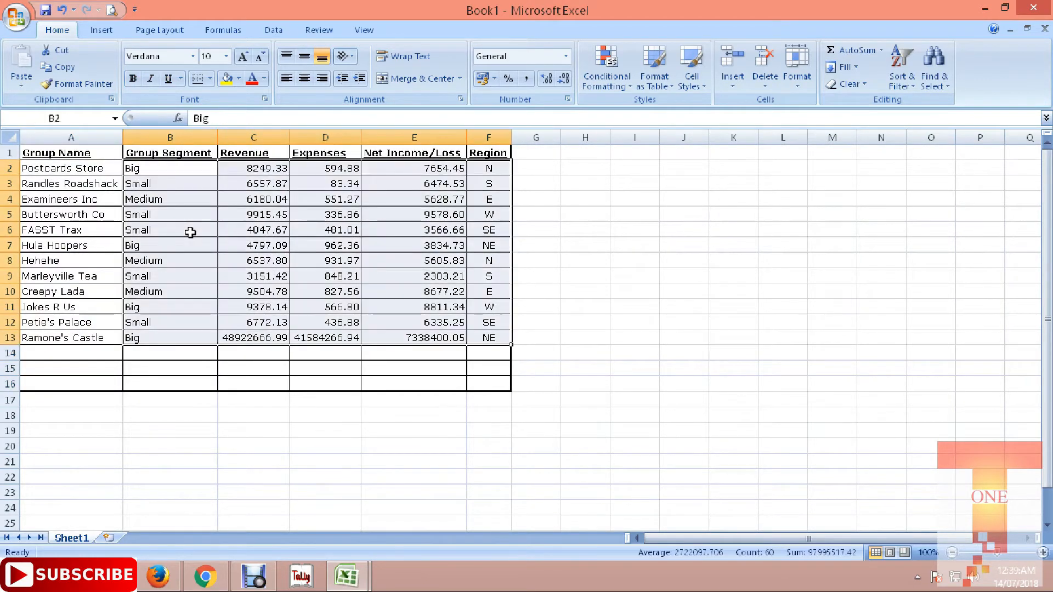
pyautogui.press('Delete')
pyautogui.press('Left')
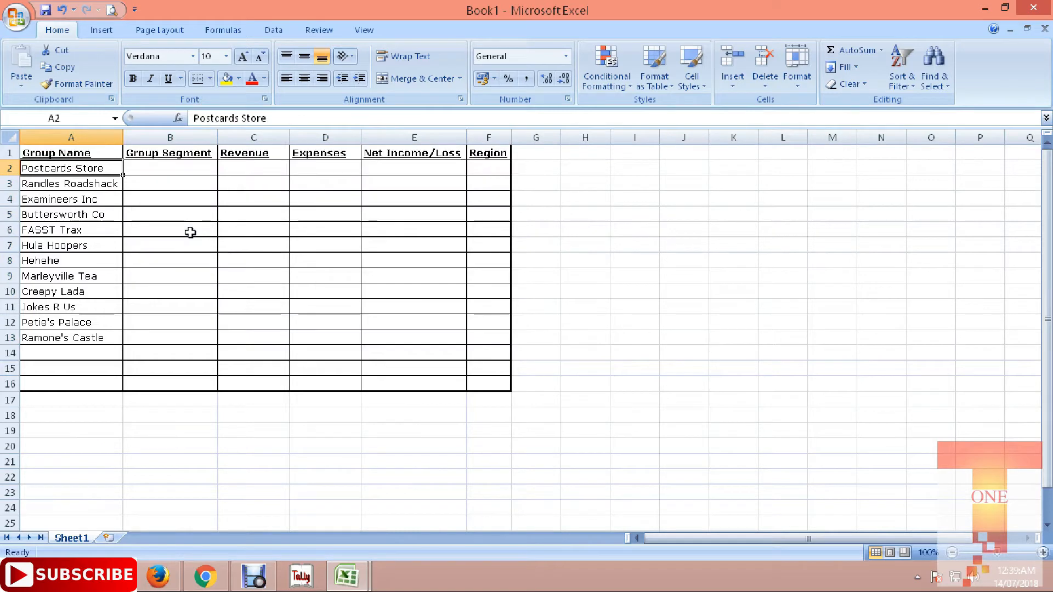
# Add filters to the table's header row and sort the Group Name column from A to Z.
pyautogui.press('Up')
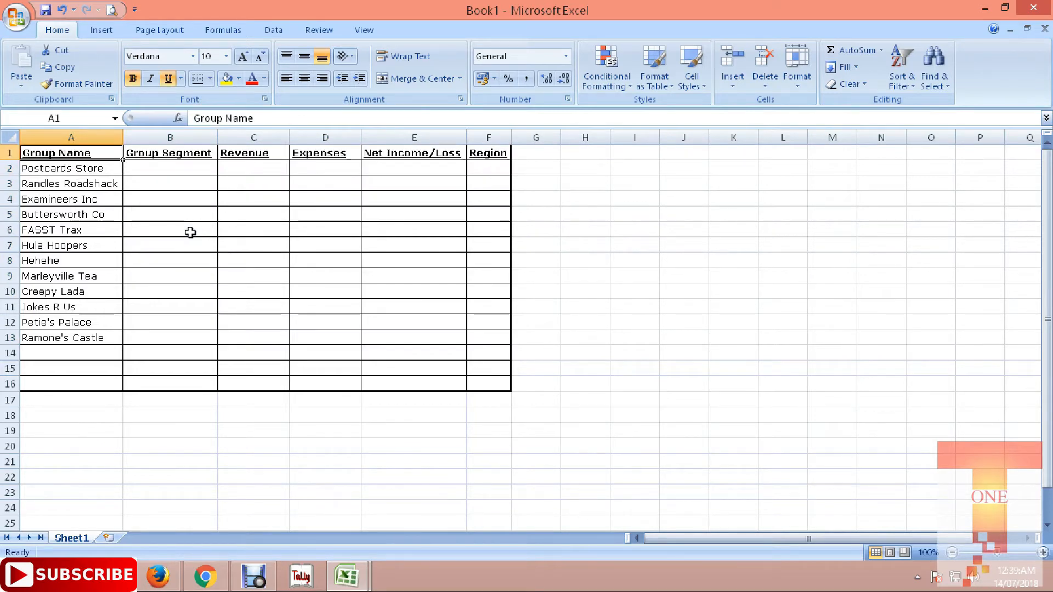
pyautogui.hotkey('ctrl', 'shift', 'Right')
pyautogui.hotkey('ctrl', 'shift', 'Down')
pyautogui.press('alt')
pyautogui.press('a')
pyautogui.press('t')
pyautogui.press('Up')
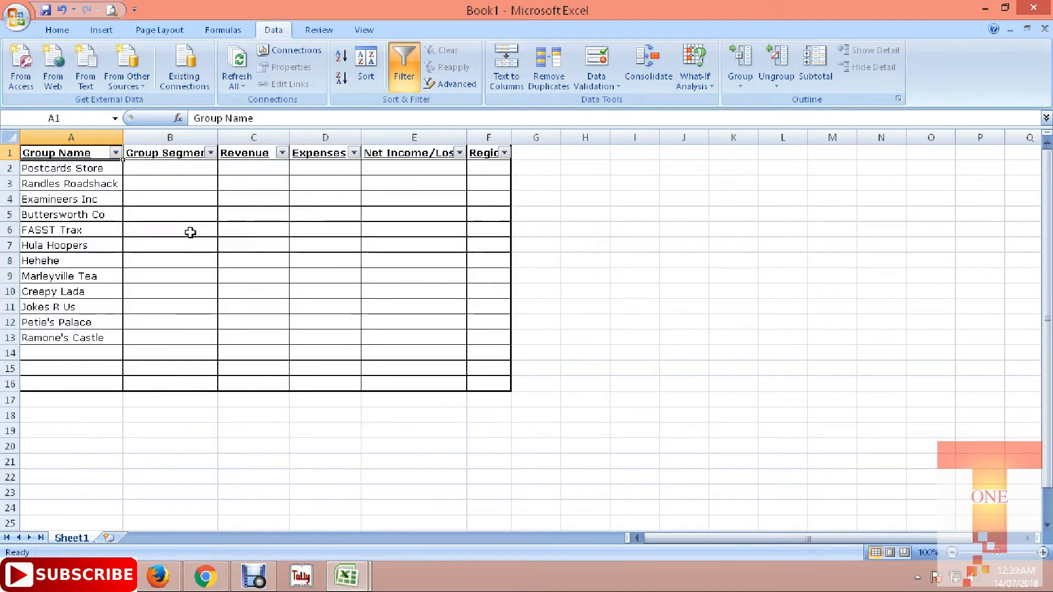
pyautogui.hotkey('alt', 'Down')
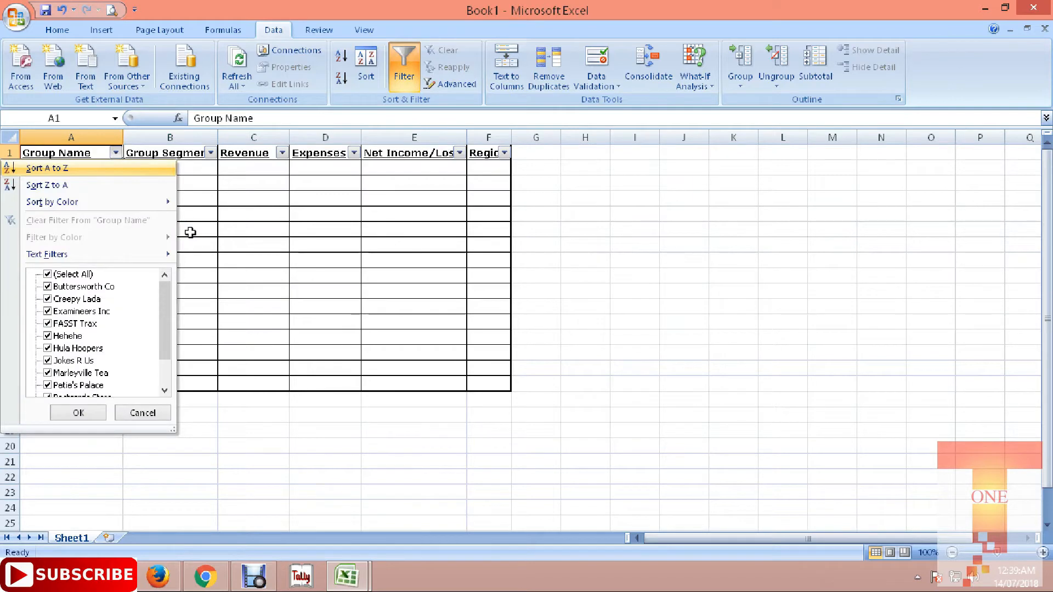
pyautogui.press('Return')
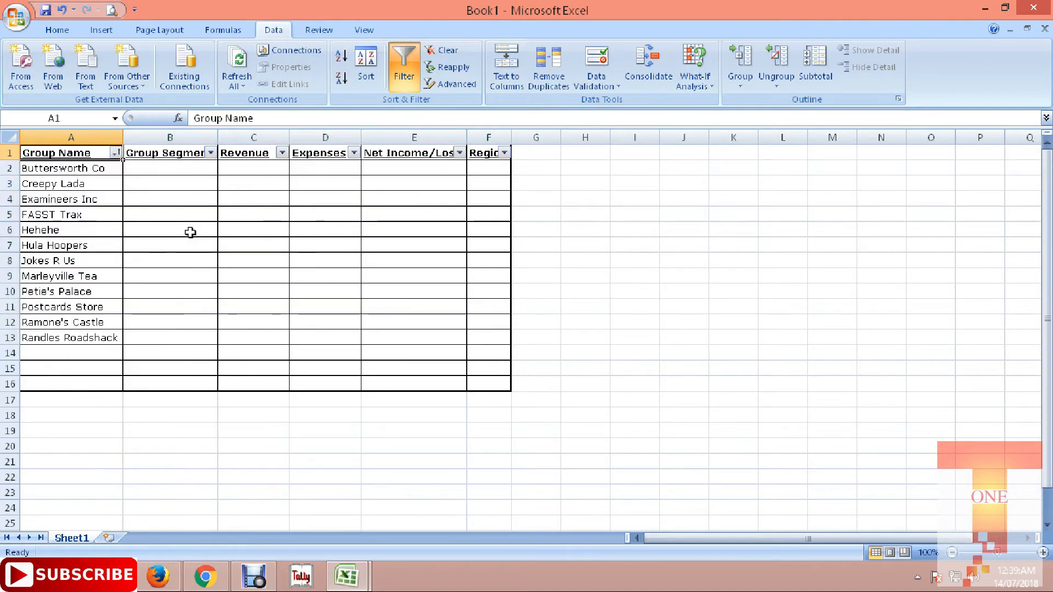
pyautogui.press('Down')
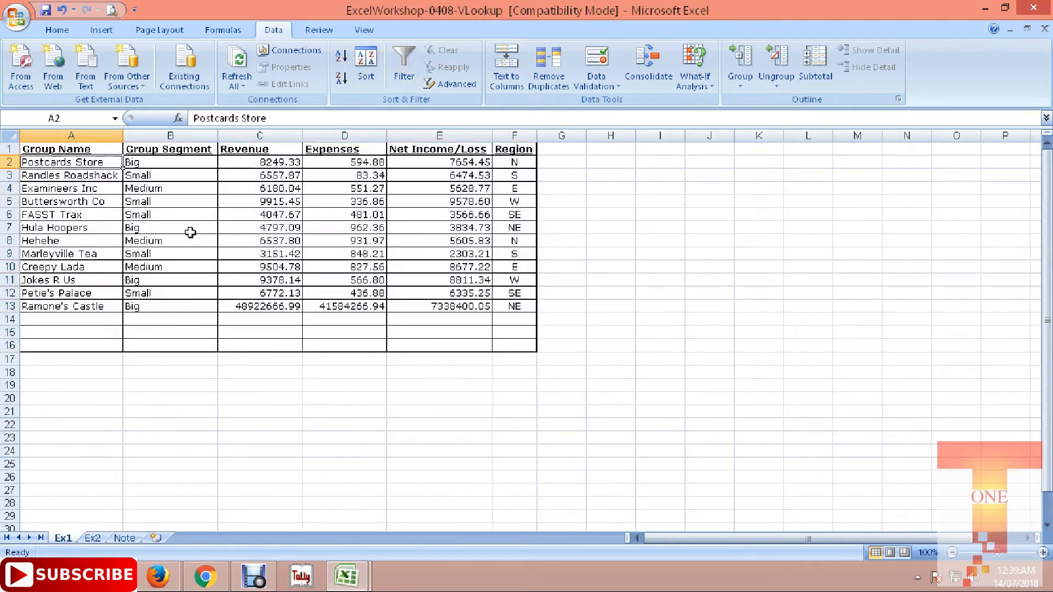
pyautogui.press('Down')
pyautogui.press('Down')
pyautogui.press('Down')
pyautogui.press('Up')
pyautogui.press('Down')
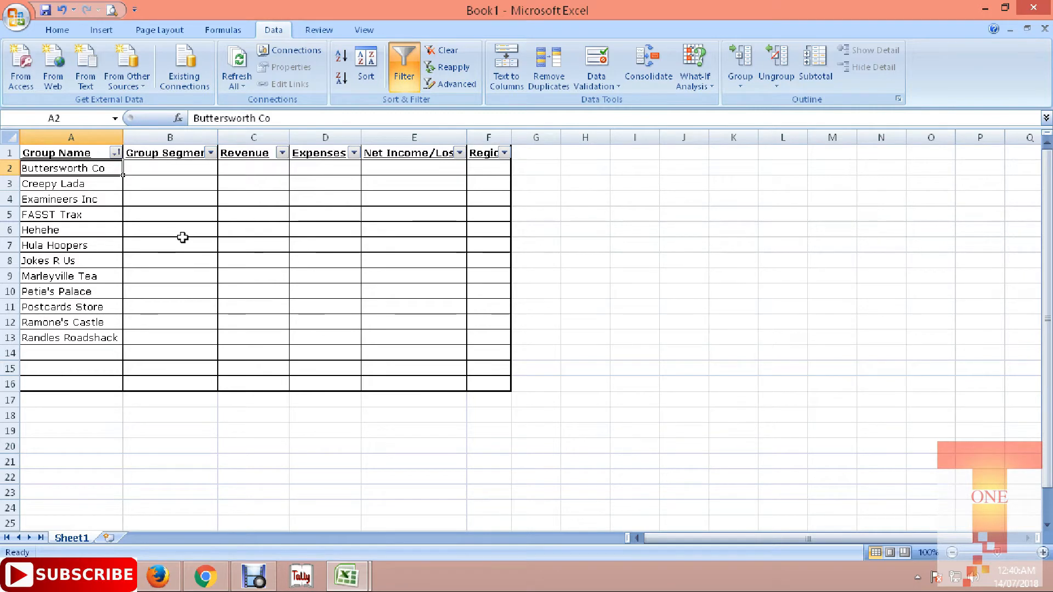
# Open the VLOOKUP function's arguments from the list of all functions and read each argument's description.
pyautogui.click(179, 118)
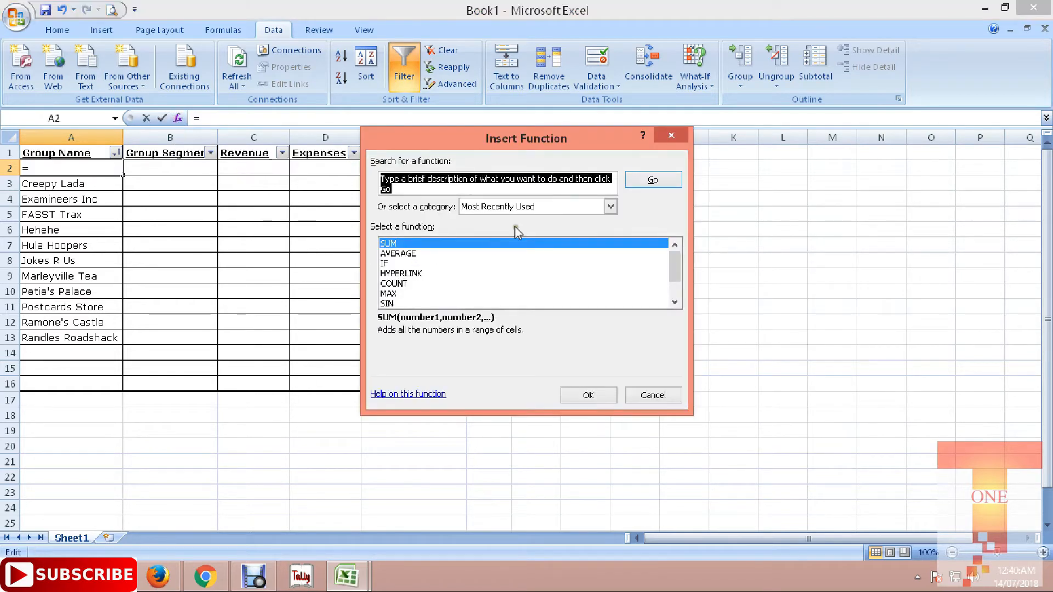
pyautogui.click(526, 207)
pyautogui.click(499, 231)
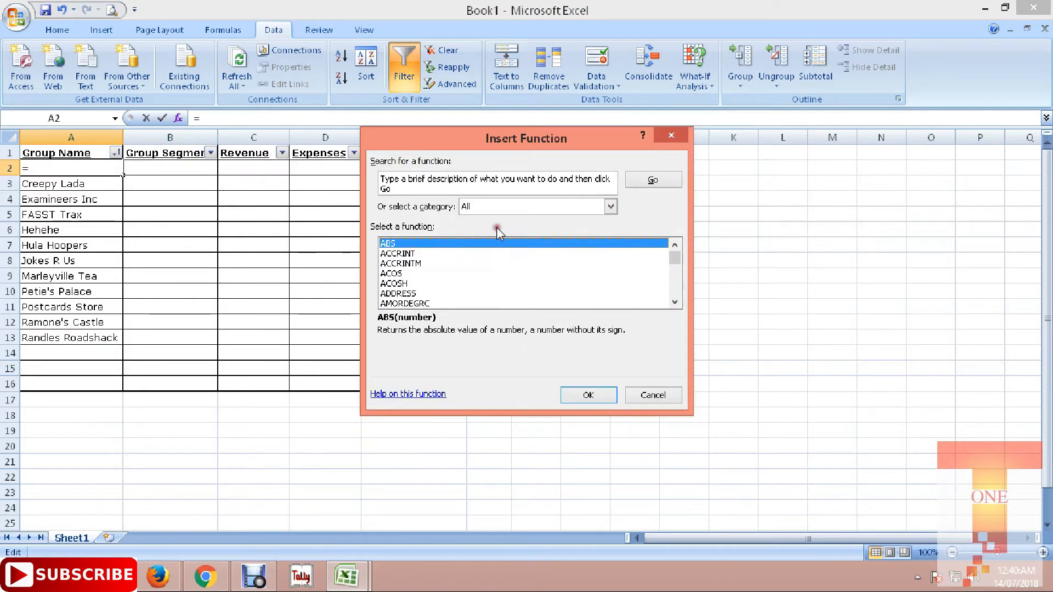
pyautogui.click(463, 275)
pyautogui.press('v')
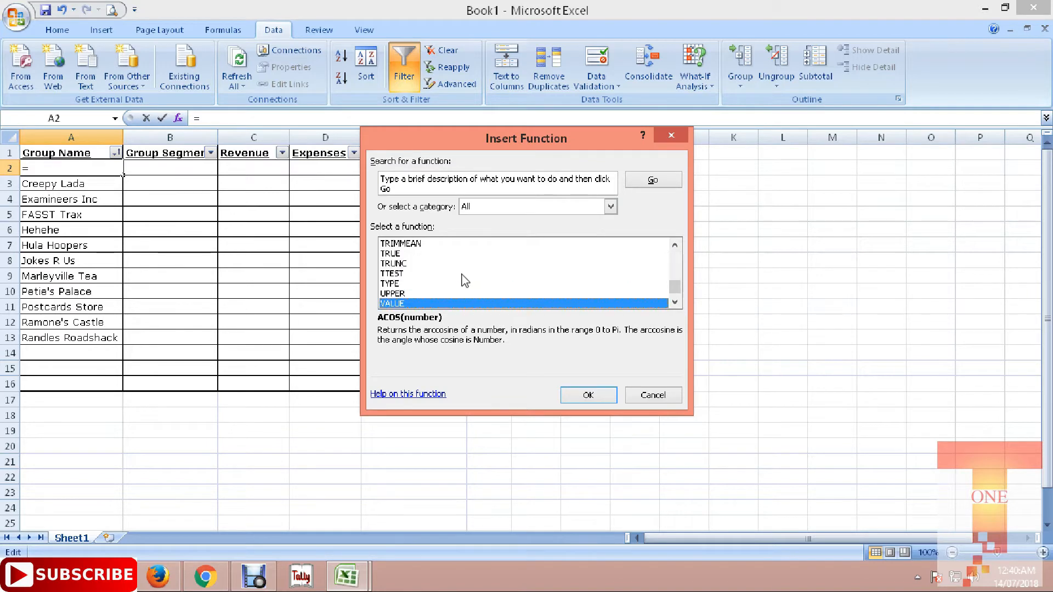
pyautogui.press('Down')
pyautogui.press('Down')
pyautogui.press('Down')
pyautogui.press('Down')
pyautogui.press('Down')
pyautogui.press('Down')
pyautogui.press('Down')
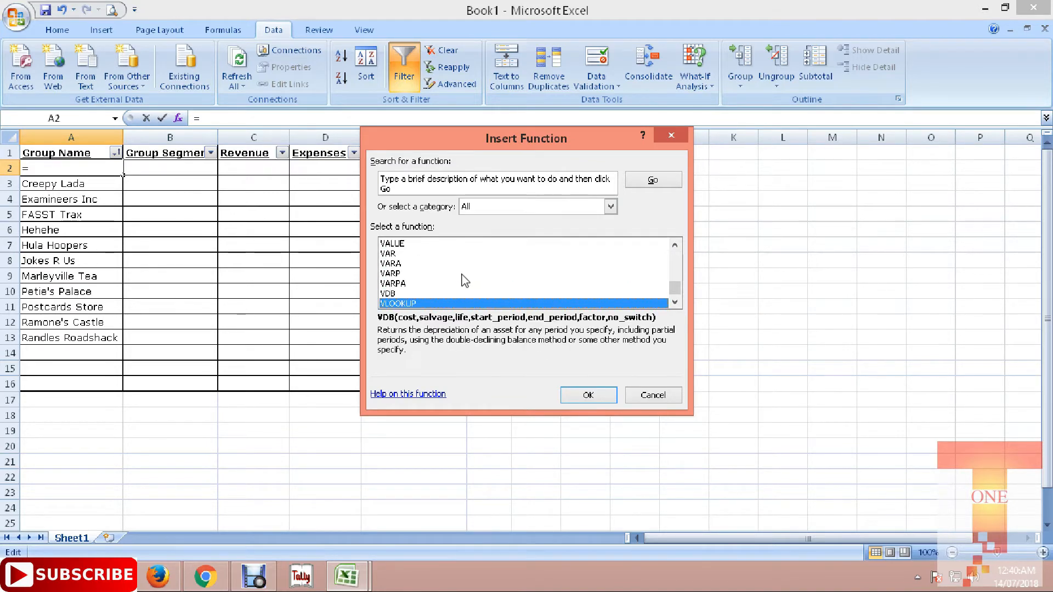
pyautogui.press('Up')
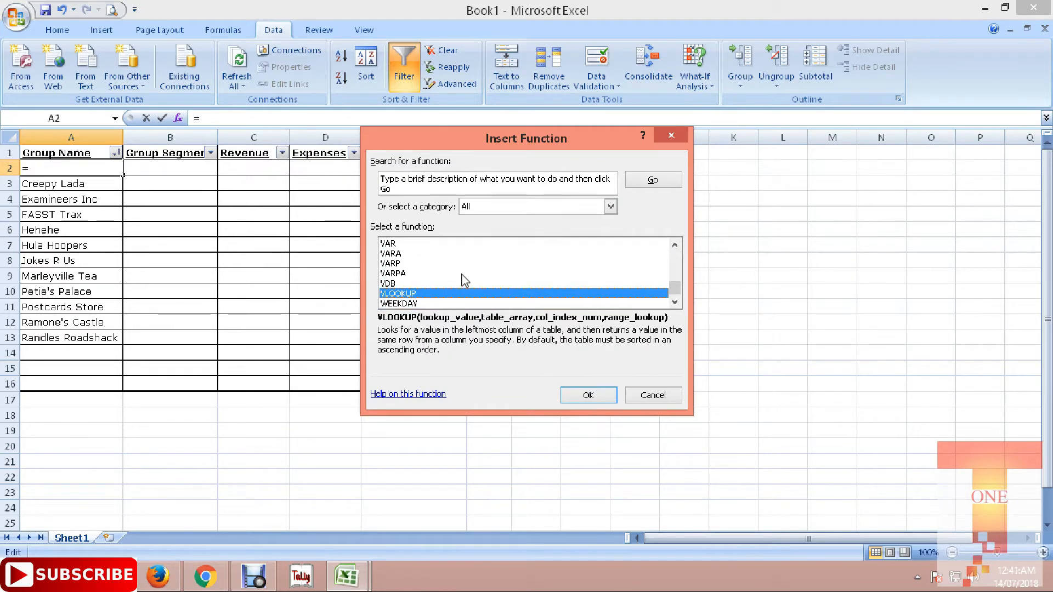
pyautogui.click(595, 396)
pyautogui.moveTo(518, 149); pyautogui.dragTo(578, 151)
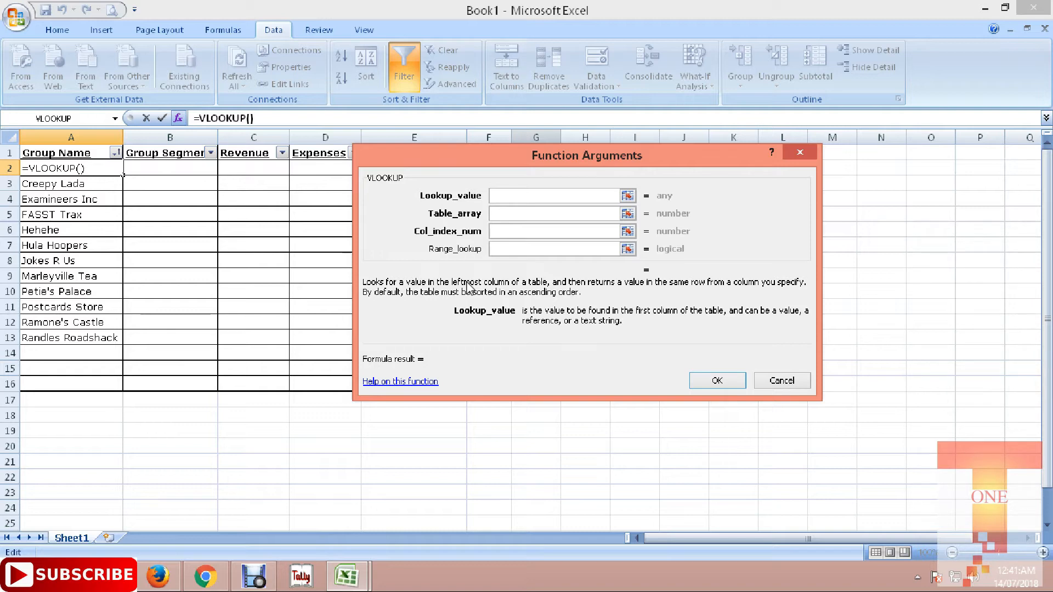
pyautogui.press('Tab')
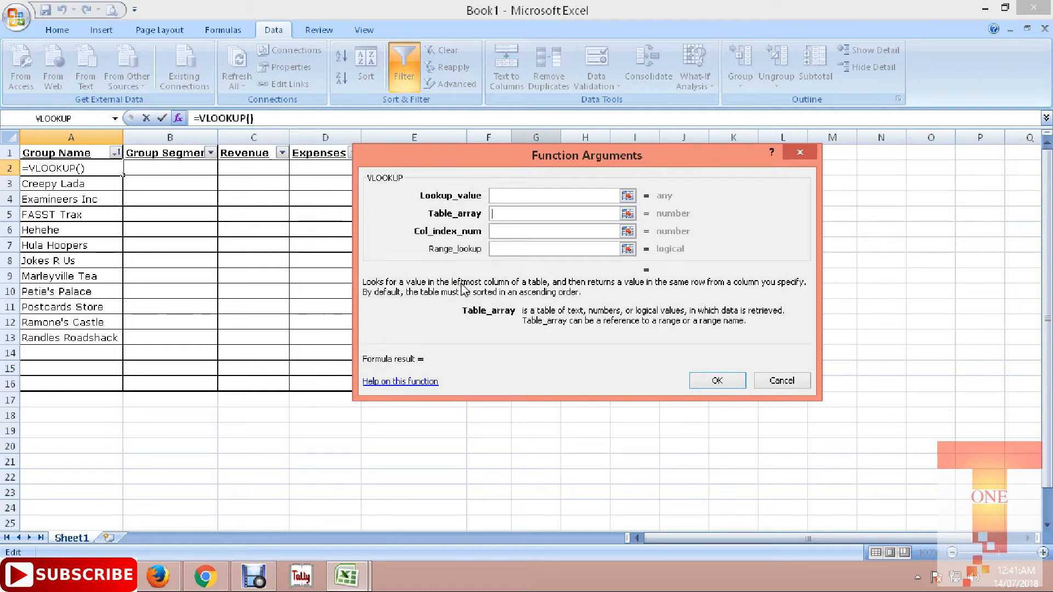
pyautogui.press('Tab')
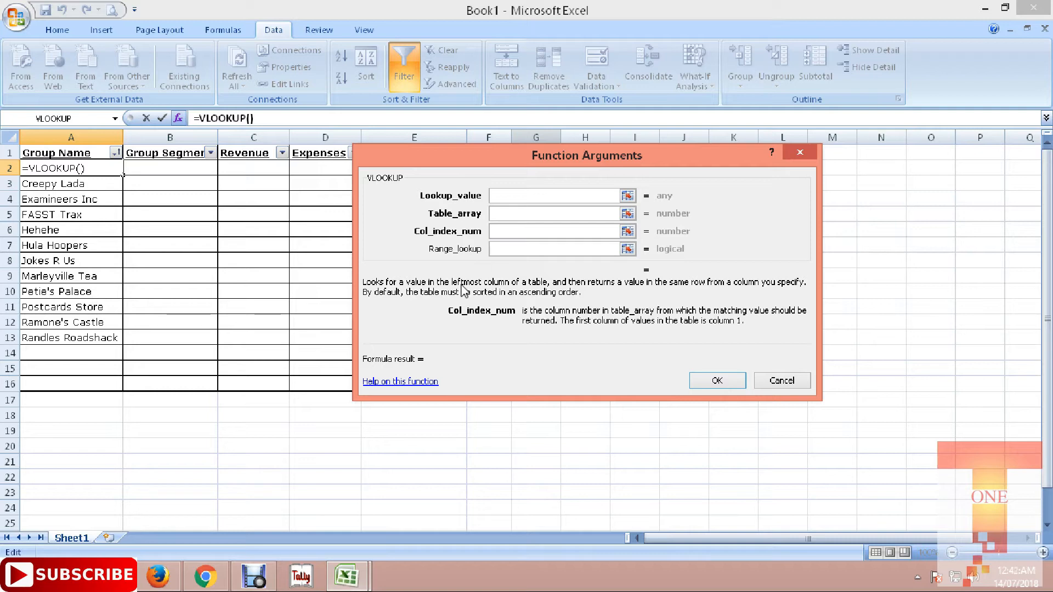
pyautogui.press('Tab')
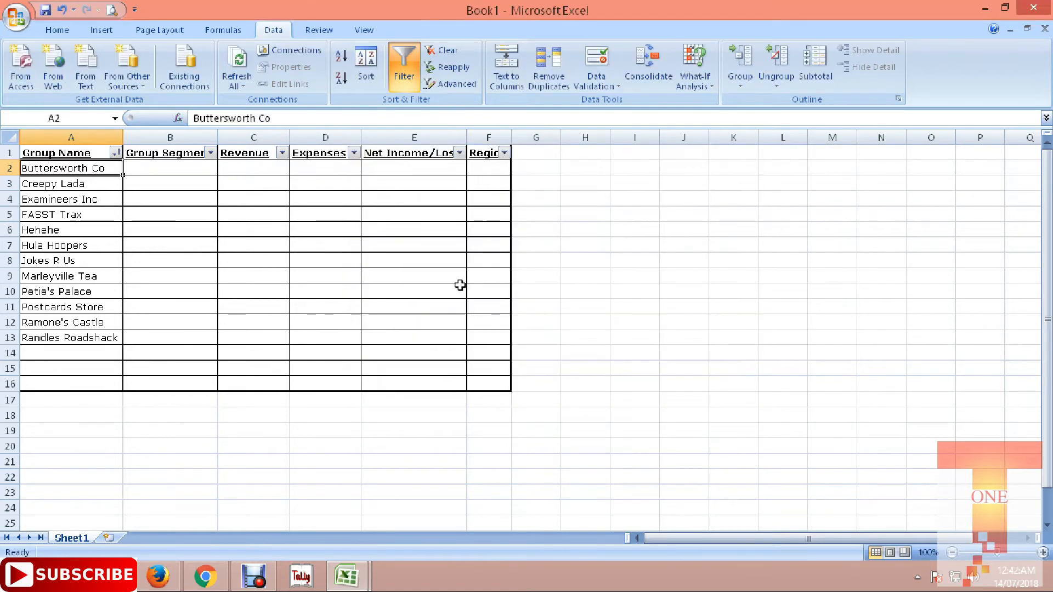
# Insert the VLOOKUP function in cell B2 under Group Segment, choosing it from the list of all functions.
pyautogui.press('Right')
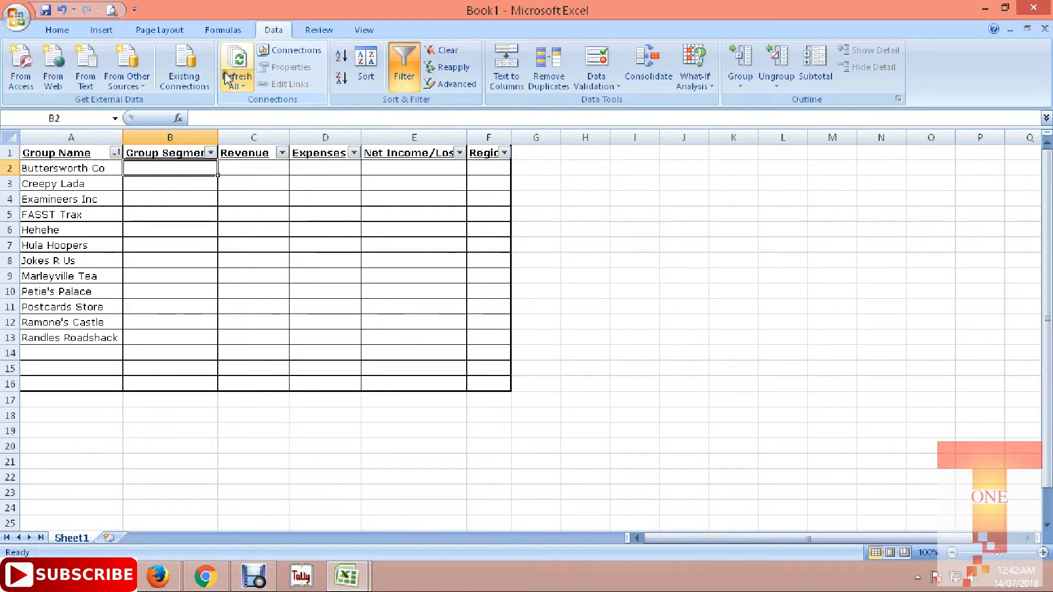
pyautogui.click(178, 118)
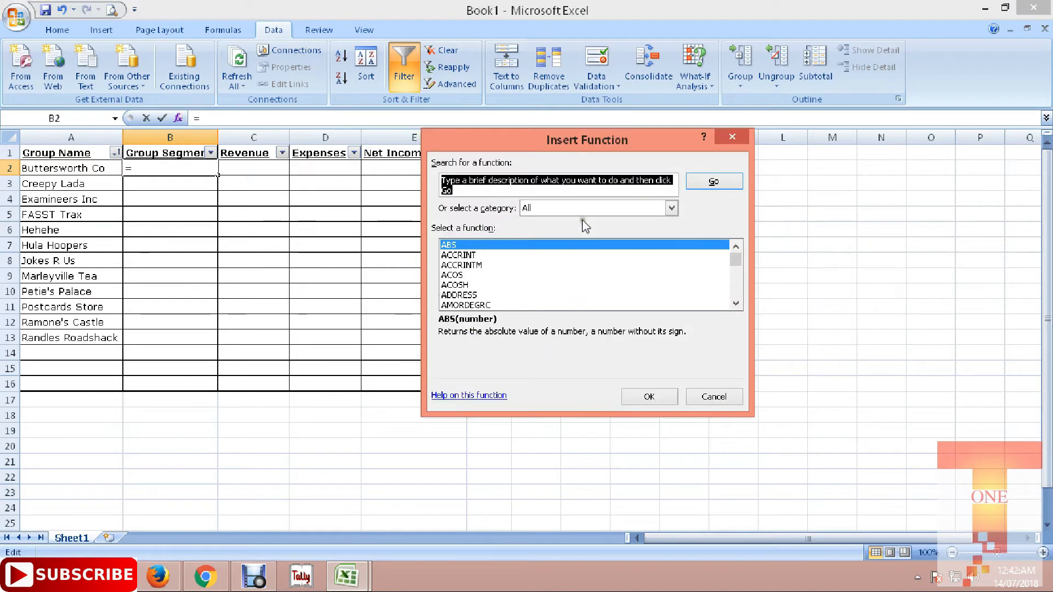
pyautogui.write('v')
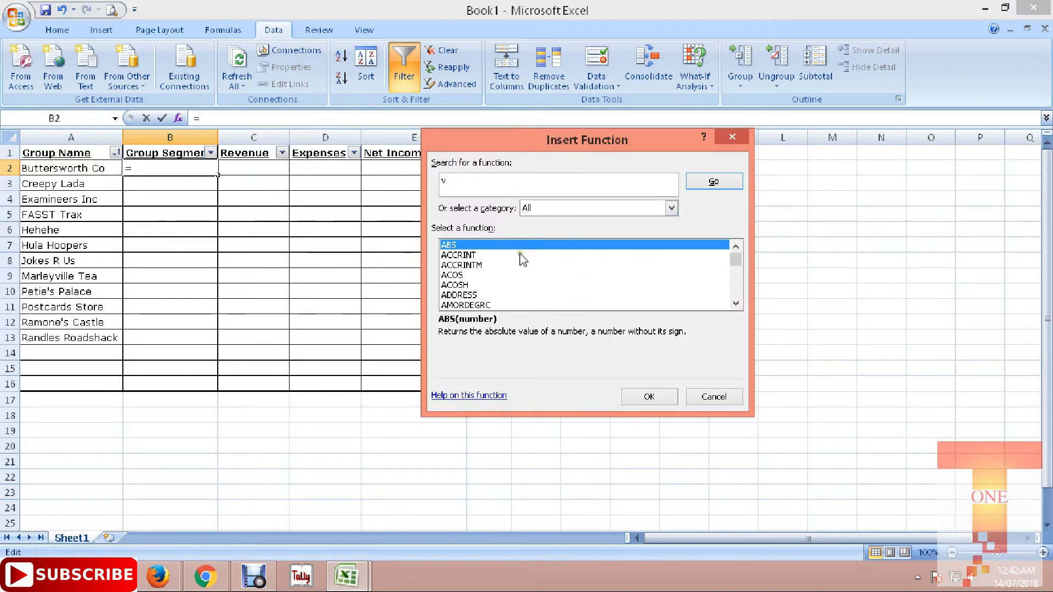
pyautogui.click(522, 256)
pyautogui.press('v')
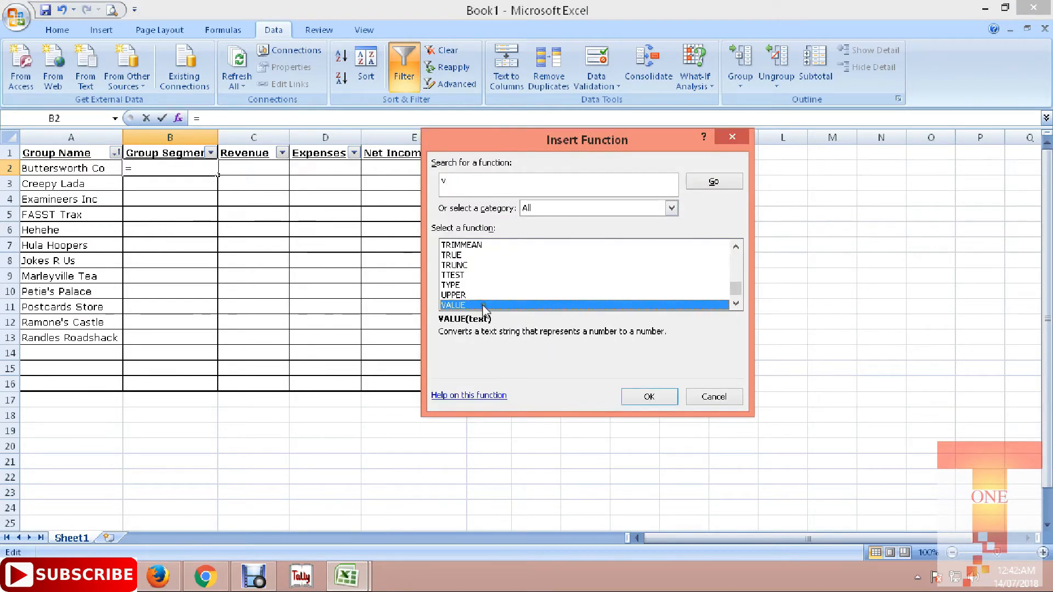
pyautogui.press('Down')
pyautogui.press('Down')
pyautogui.press('Down')
pyautogui.press('Down')
pyautogui.press('Down')
pyautogui.press('Down')
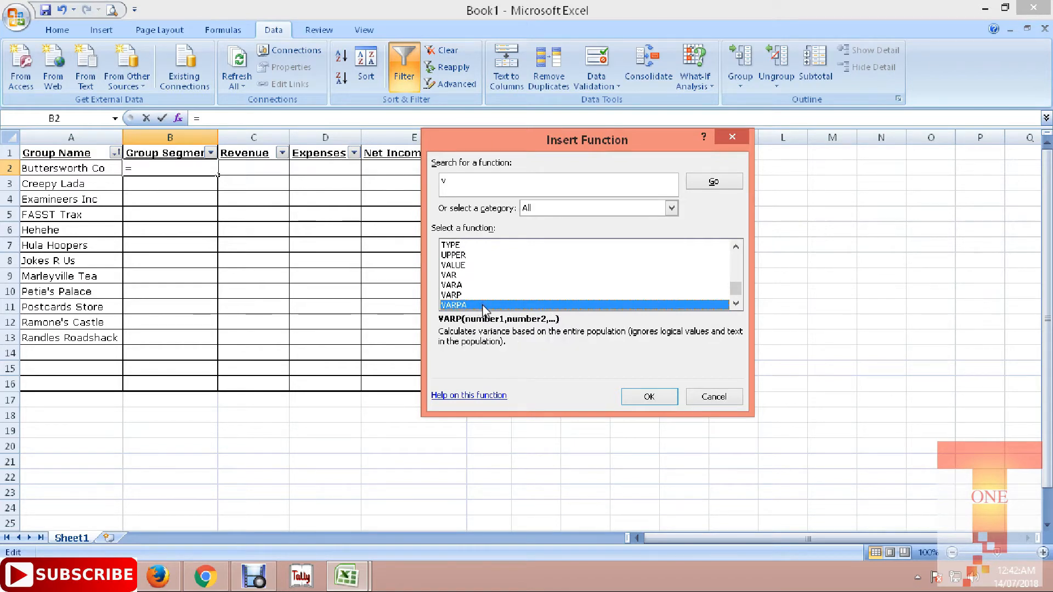
pyautogui.click(646, 397)
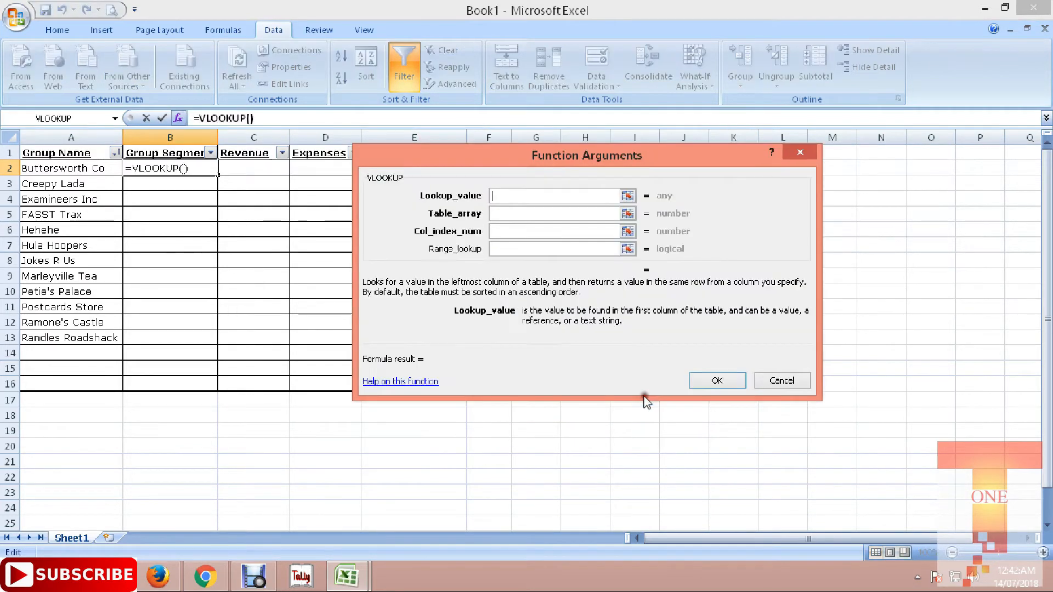
# Set Lookup_value to A2:A13 and Table_array to $A$2:$B$13 on sheet Ex1 of ExcelWorkshop-0408-VLookup.xls.
pyautogui.click(88, 167)
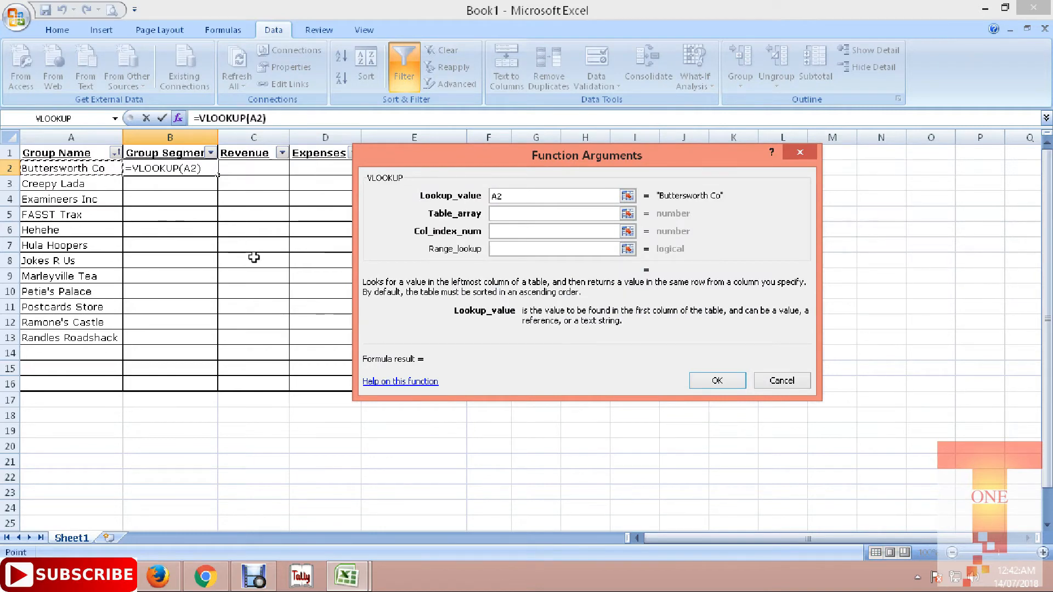
pyautogui.hotkey('ctrl', 'shift', 'Down')
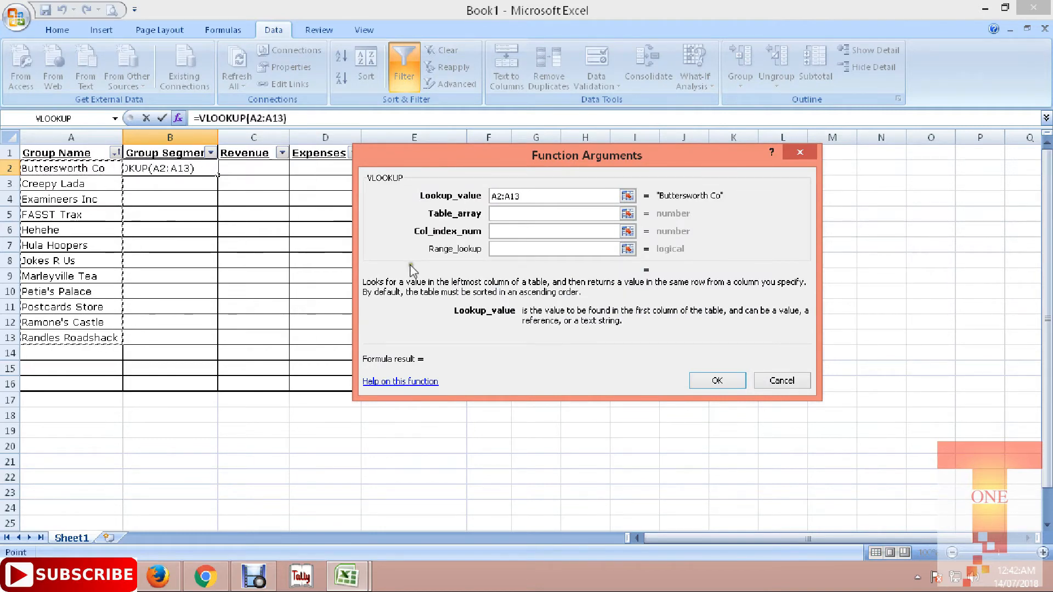
pyautogui.click(516, 213)
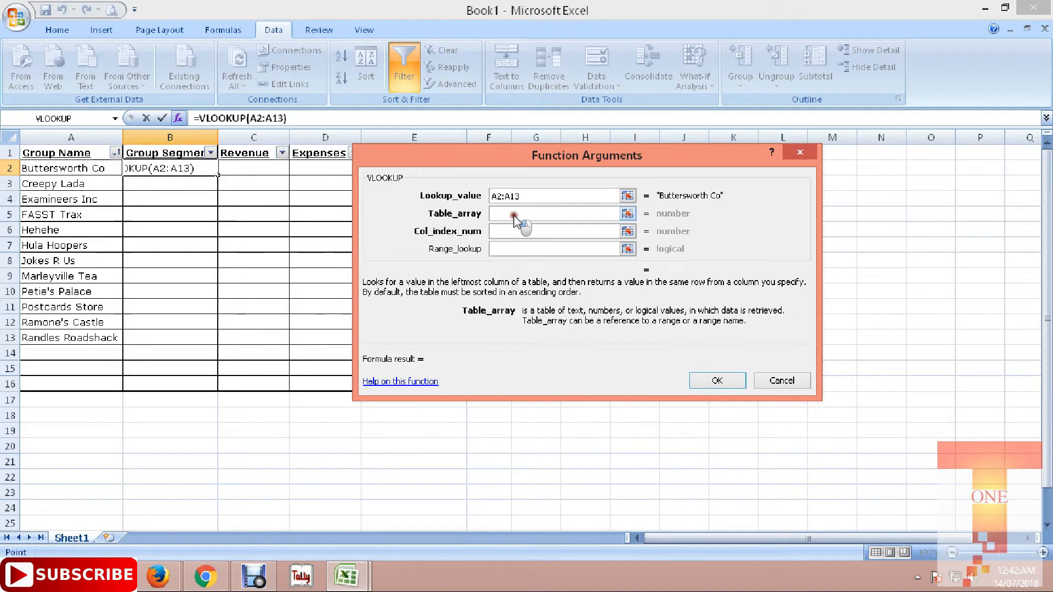
pyautogui.click(359, 567)
pyautogui.click(296, 496)
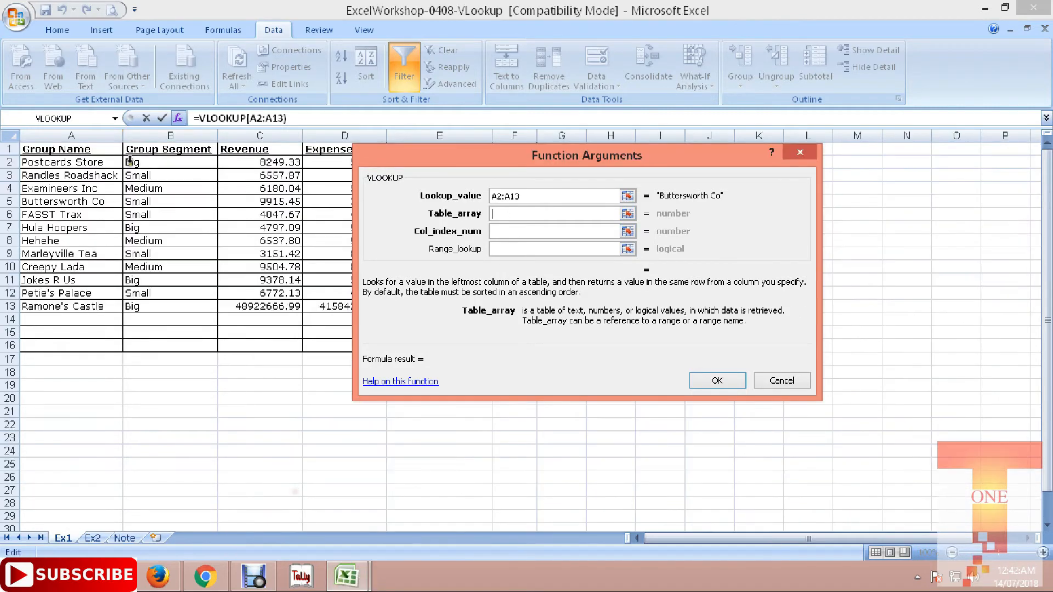
pyautogui.click(83, 163)
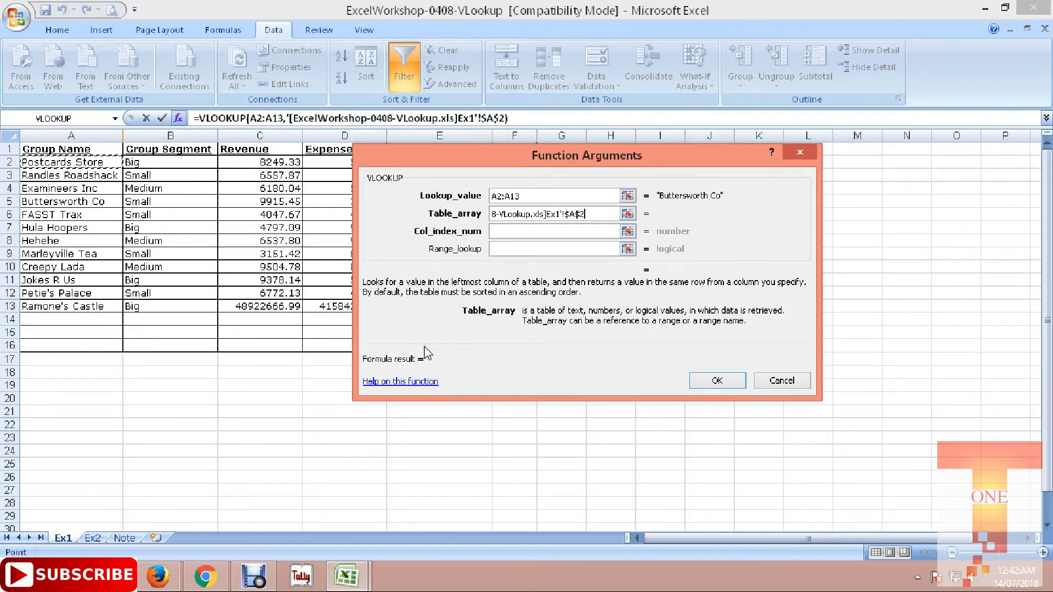
pyautogui.hotkey('ctrl', 'shift', 'Down')
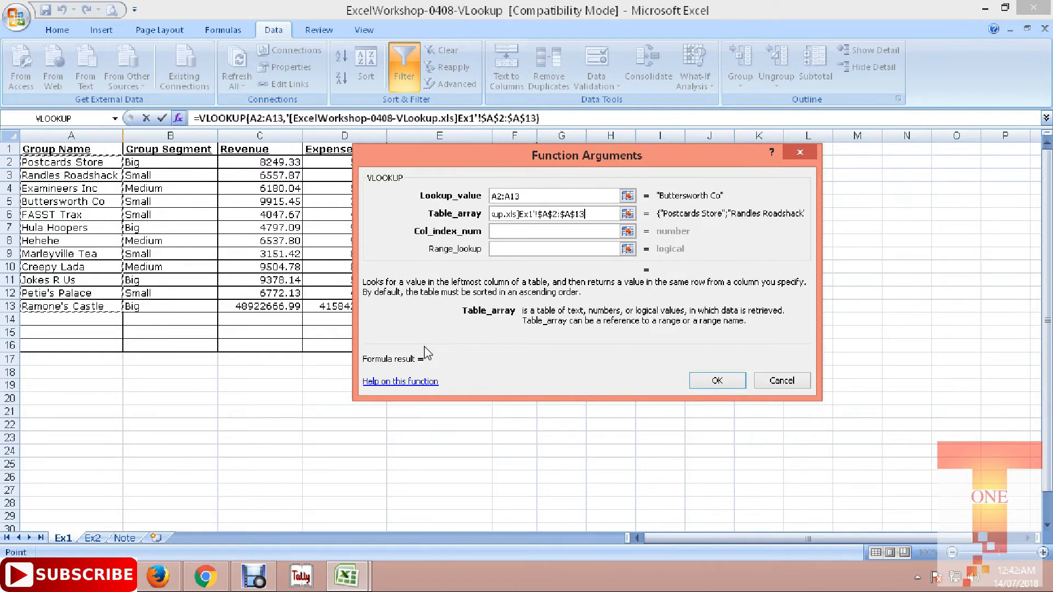
pyautogui.hotkey('shift', 'Right')
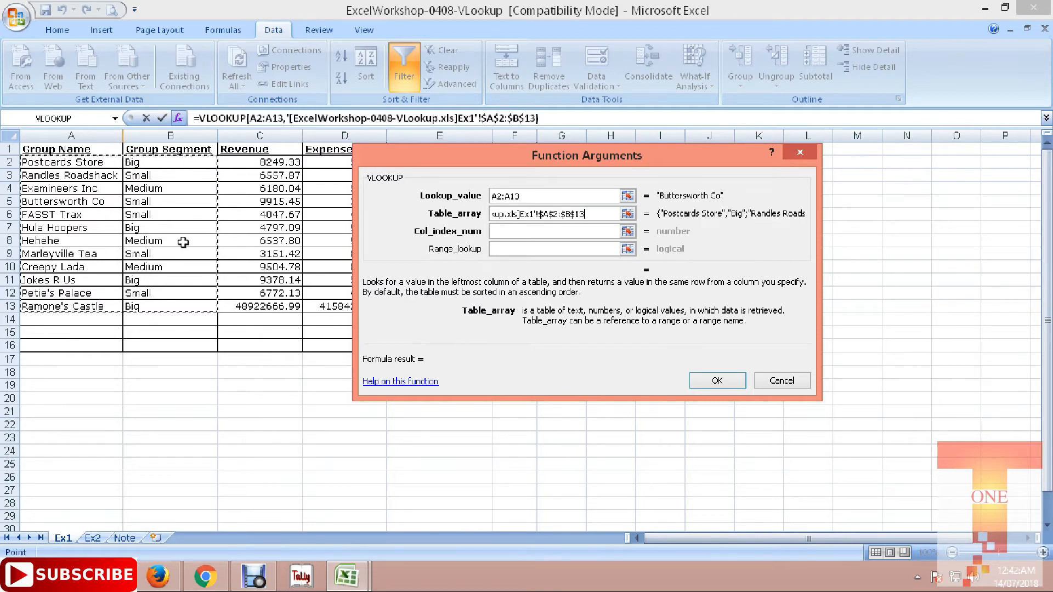
pyautogui.click(555, 229)
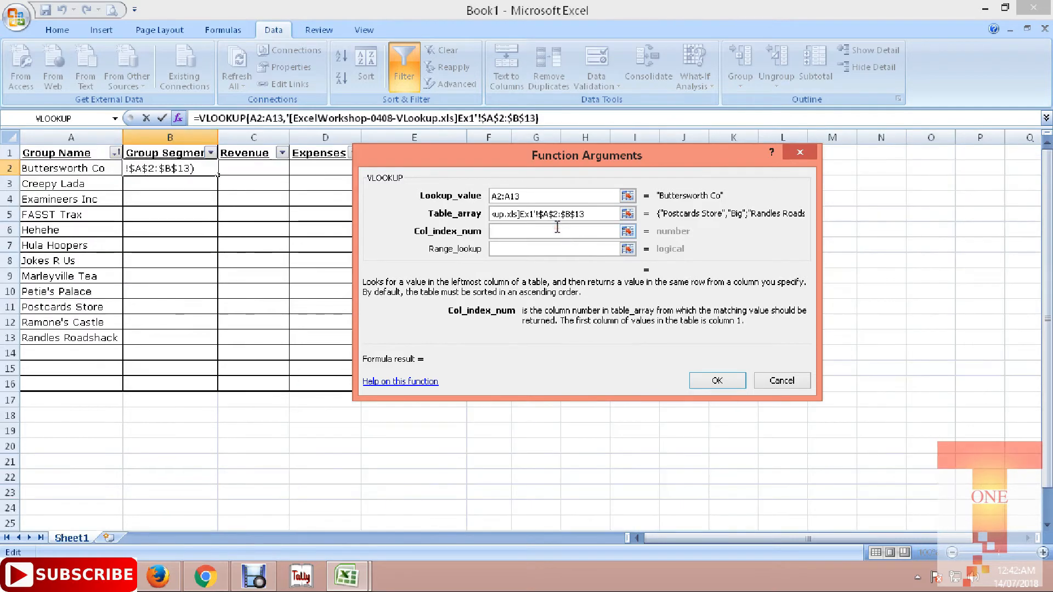
# Set Col_index_num to 2 and Range_lookup to 0, and complete the Group Segment lookup formula in cell B2.
pyautogui.write('2')
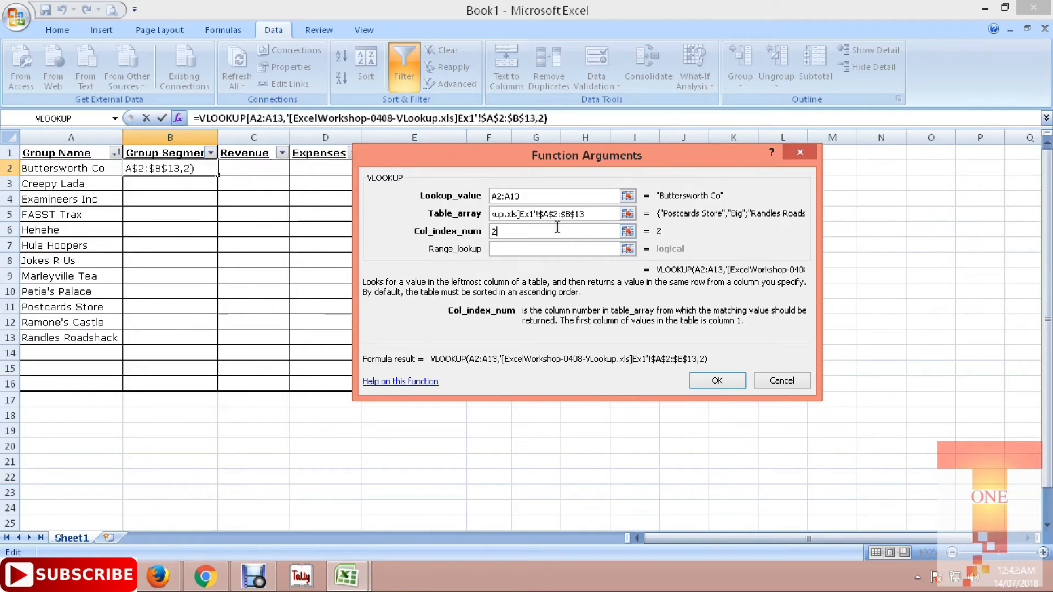
pyautogui.press('Tab')
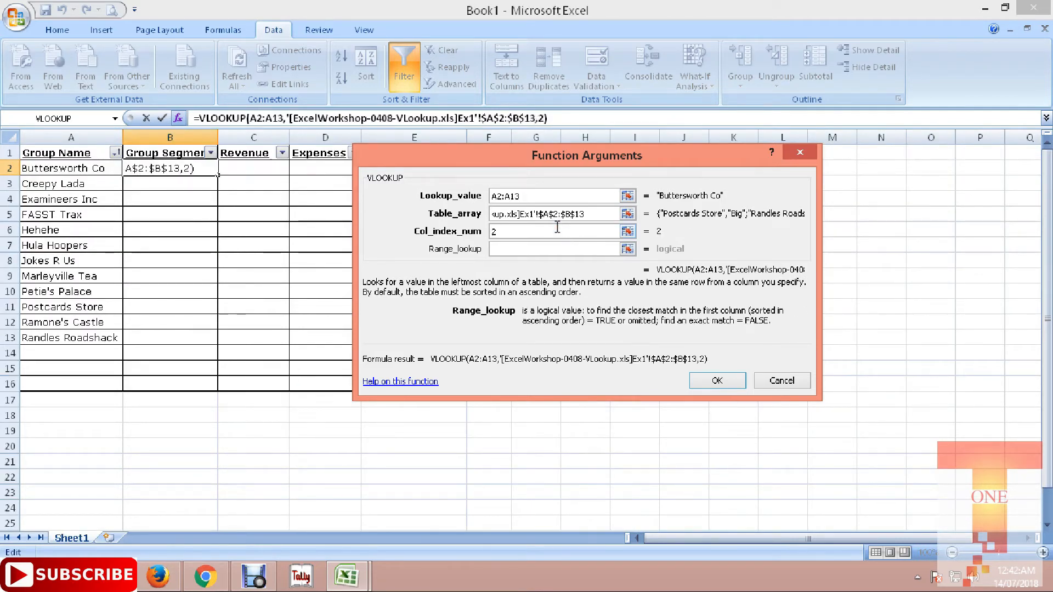
pyautogui.write('0')
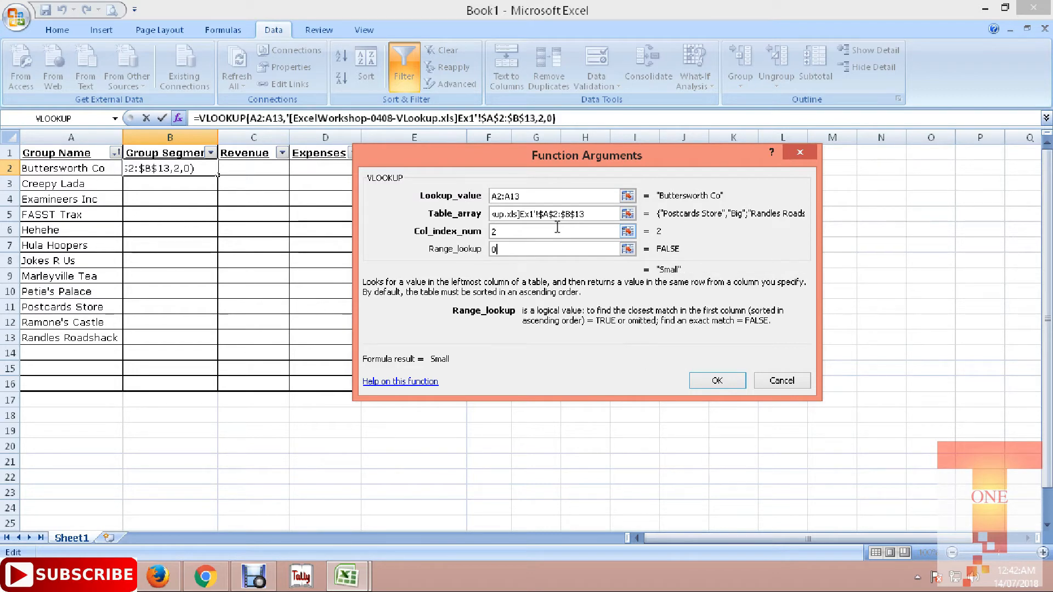
pyautogui.click(732, 382)
# Insert the VLOOKUP function in cell C2 under Revenue, choosing it from the most recently used functions.
pyautogui.click(234, 169)
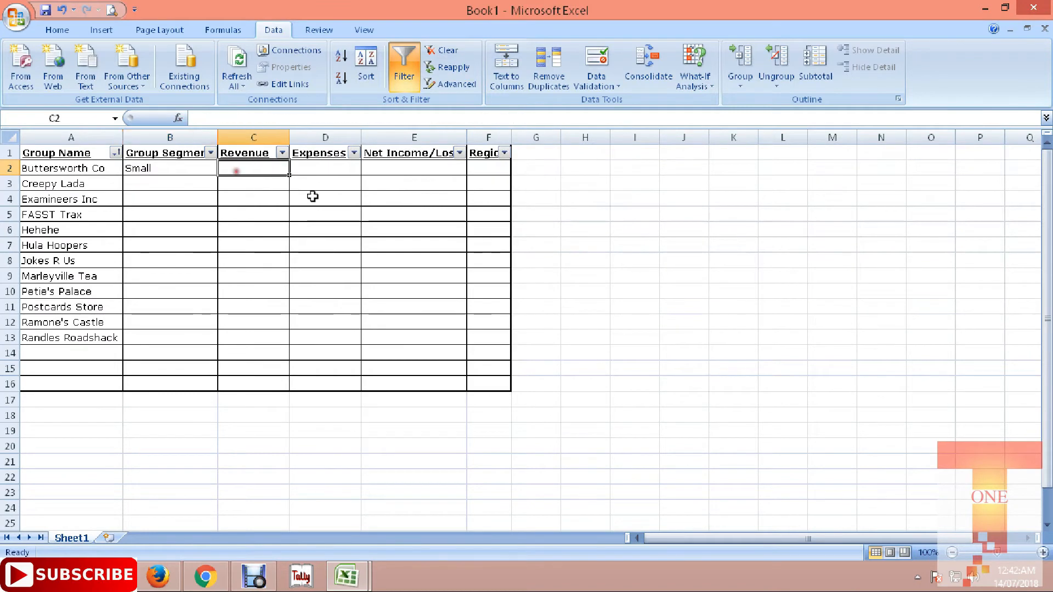
pyautogui.click(178, 118)
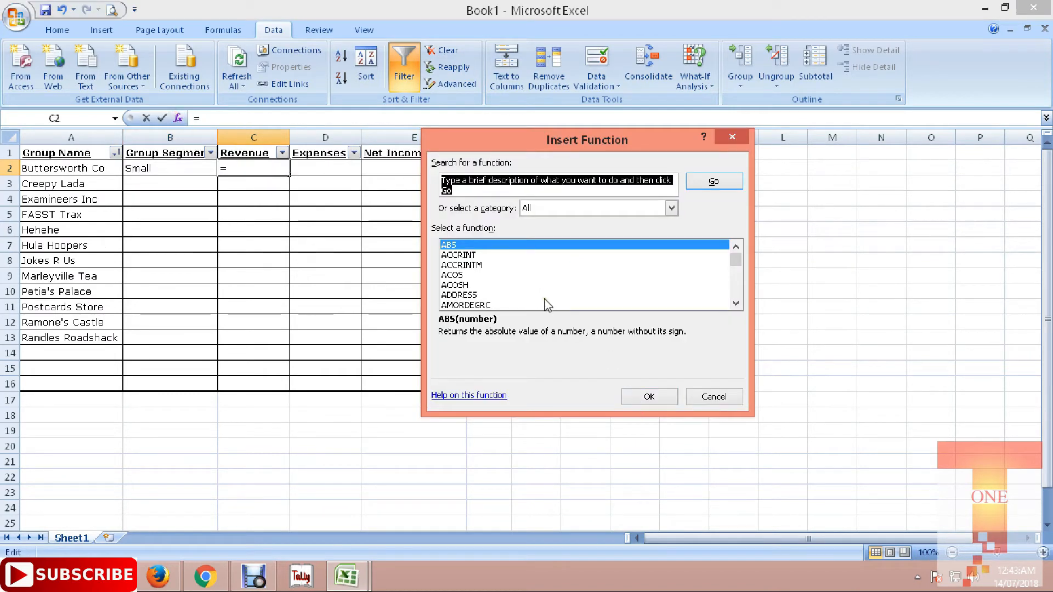
pyautogui.write('v')
pyautogui.click(521, 295)
pyautogui.press('v')
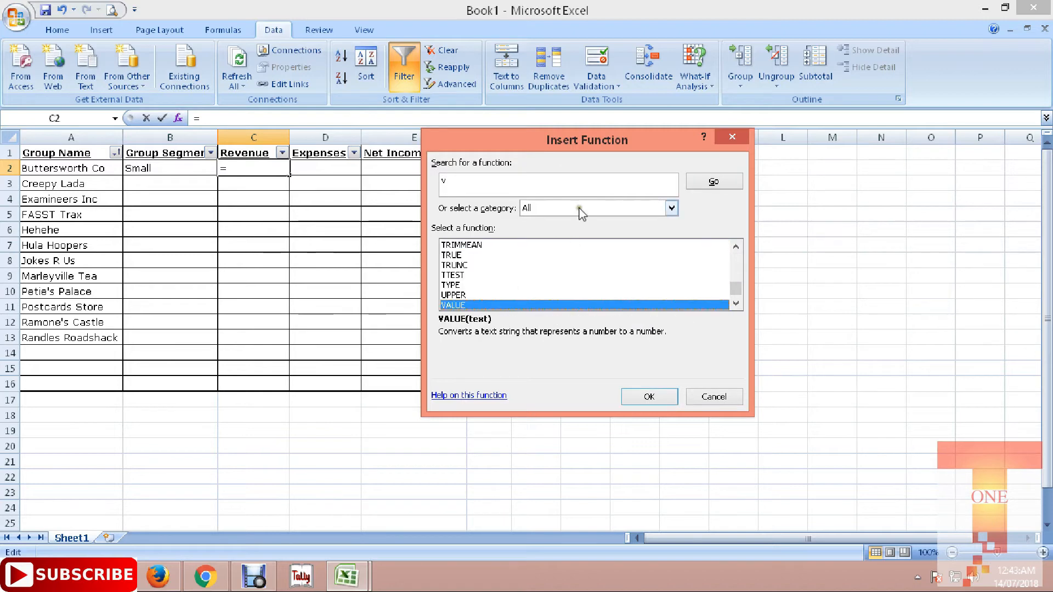
pyautogui.click(581, 213)
pyautogui.click(564, 220)
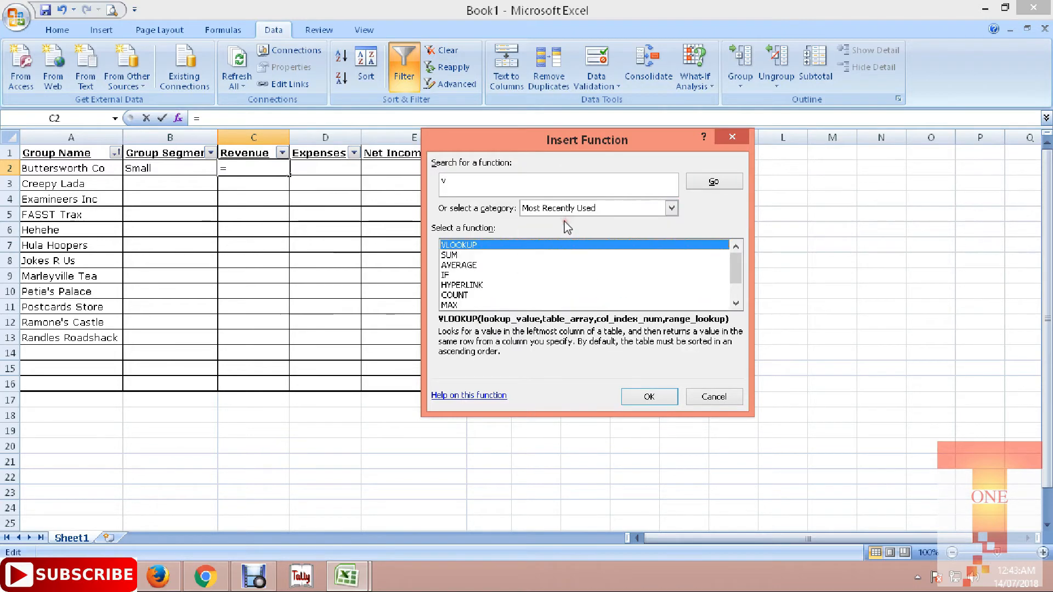
pyautogui.click(645, 396)
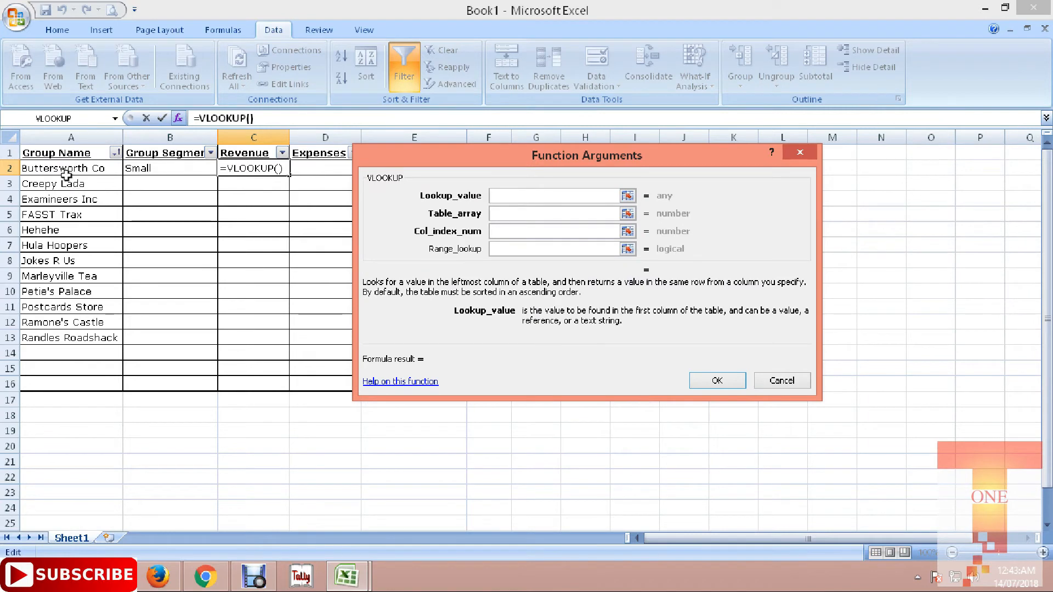
# Set Lookup_value to column A:A and Table_array to columns $A:$C on sheet Ex1 of the ExcelWorkshop-0408-VLookup workbook.
pyautogui.click(71, 134)
pyautogui.click(525, 215)
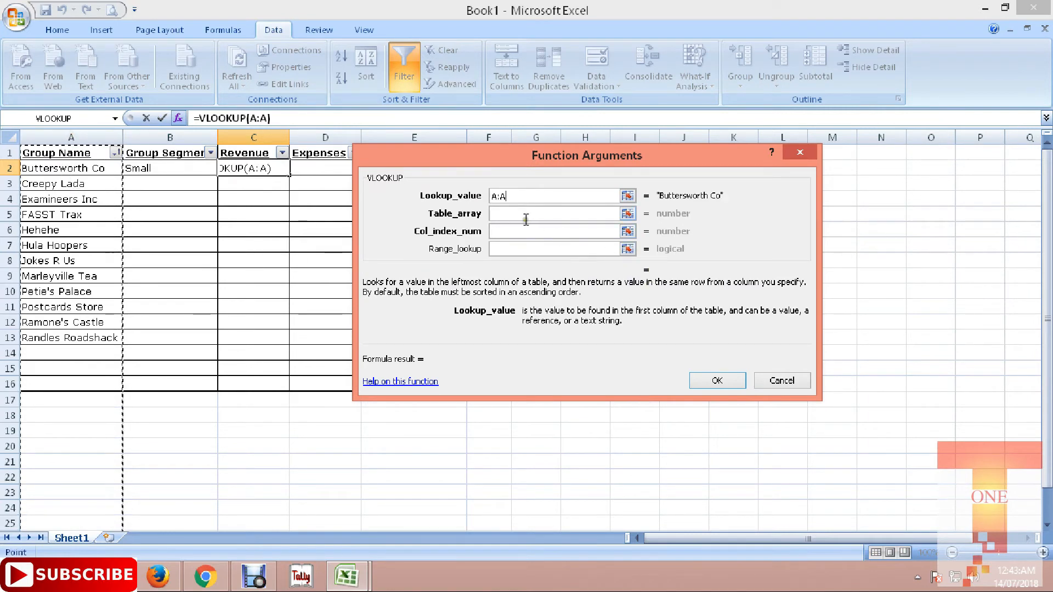
pyautogui.moveTo(346, 576)
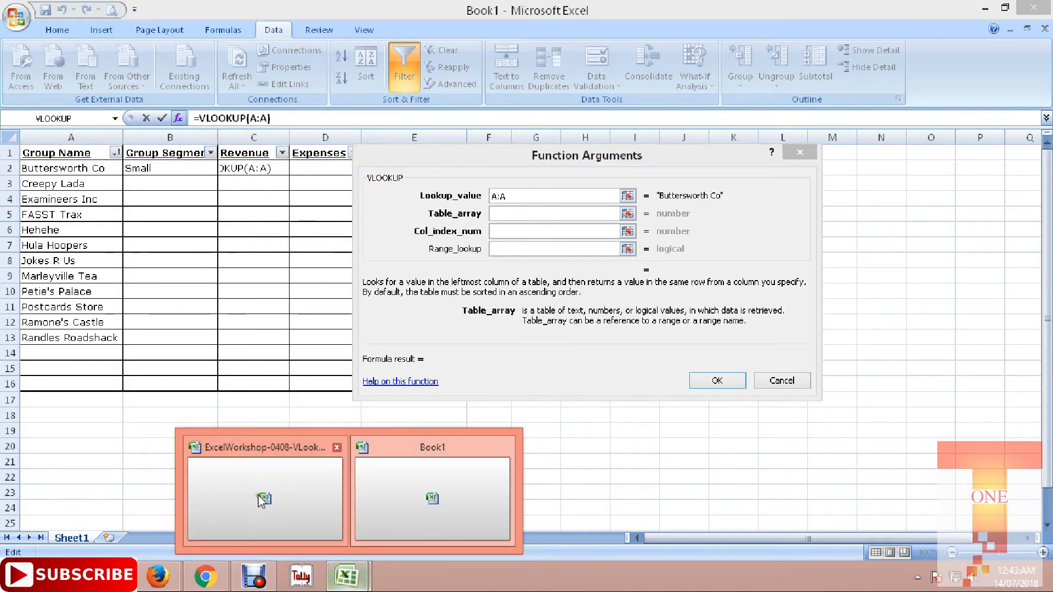
pyautogui.click(268, 507)
pyautogui.moveTo(75, 127); pyautogui.dragTo(264, 135)
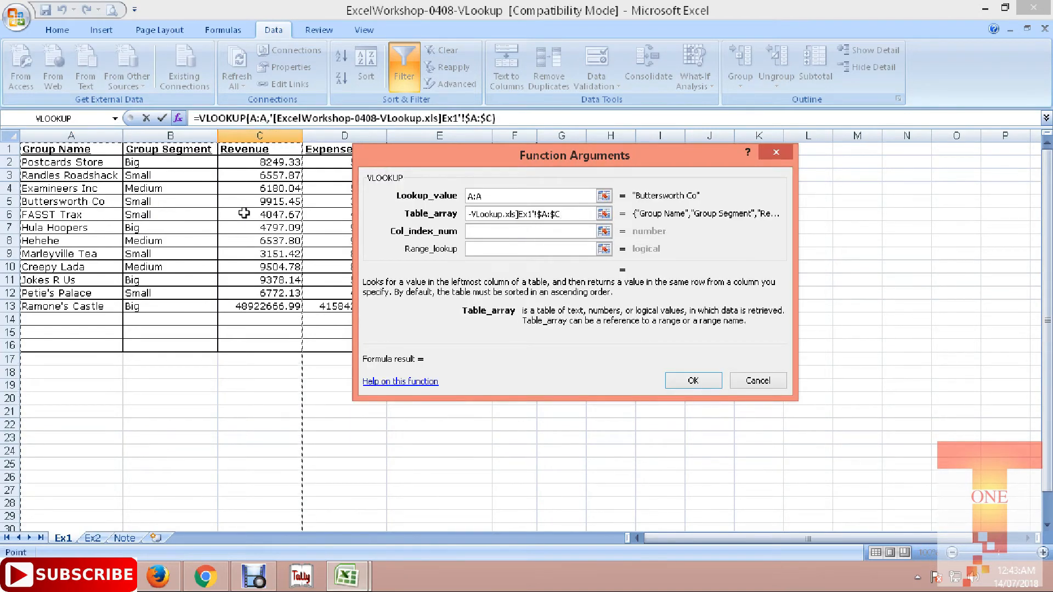
# Set Col_index_num to 3 and Range_lookup to 0, and complete the Revenue lookup formula.
pyautogui.click(483, 234)
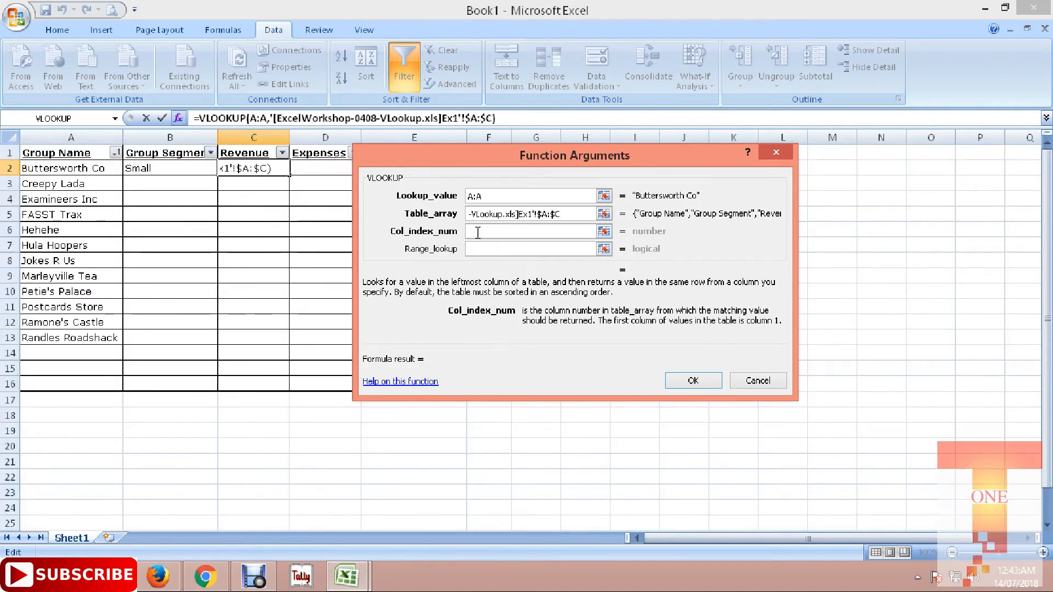
pyautogui.write('3')
pyautogui.press('Tab')
pyautogui.write('0')
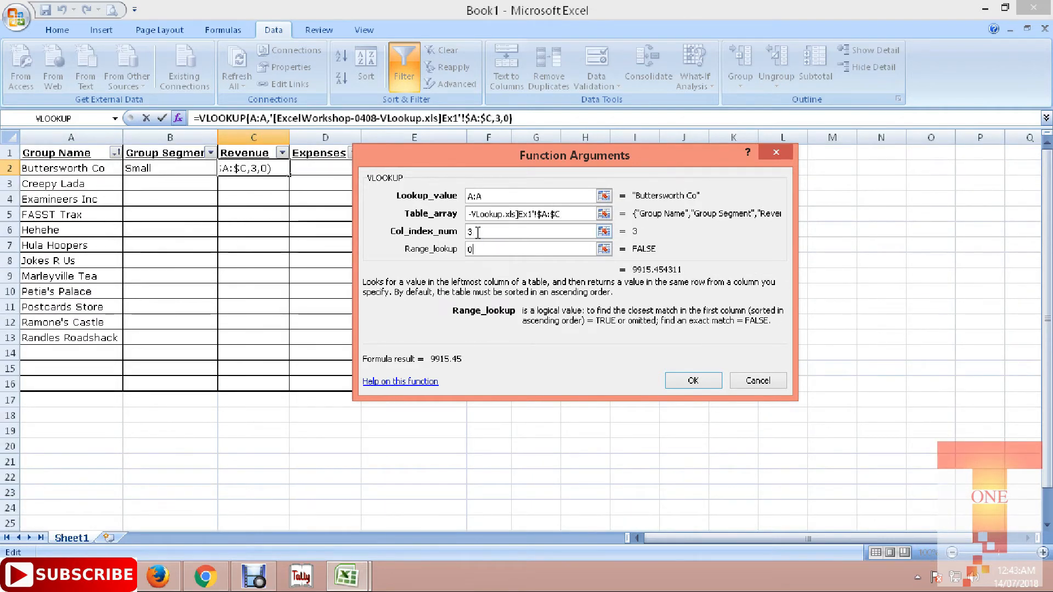
pyautogui.click(693, 380)
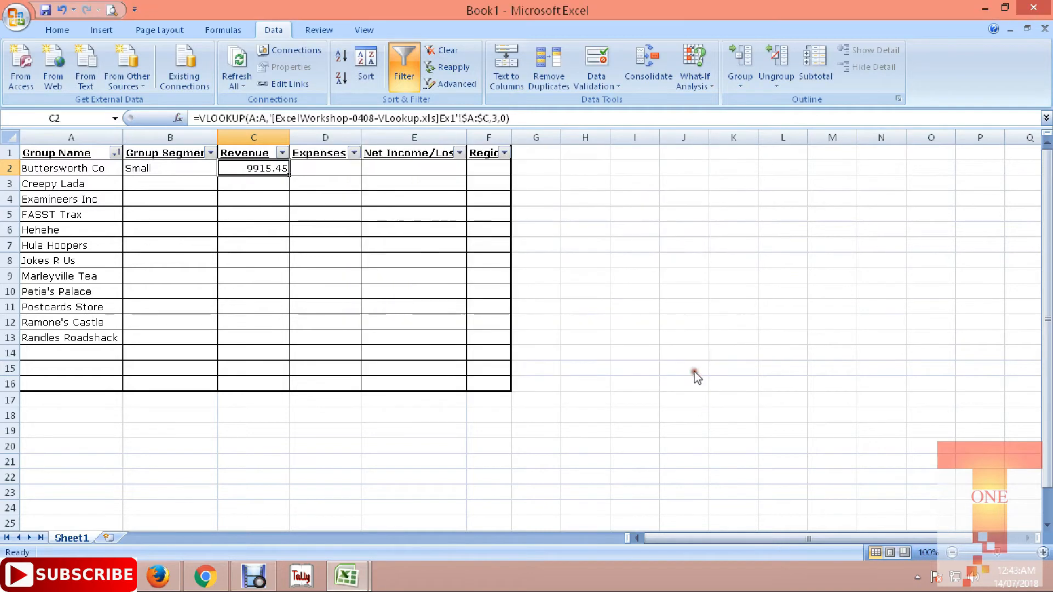
# Insert the VLOOKUP function in cell D2 under Expenses with column A:A as its Lookup_value.
pyautogui.click(324, 170)
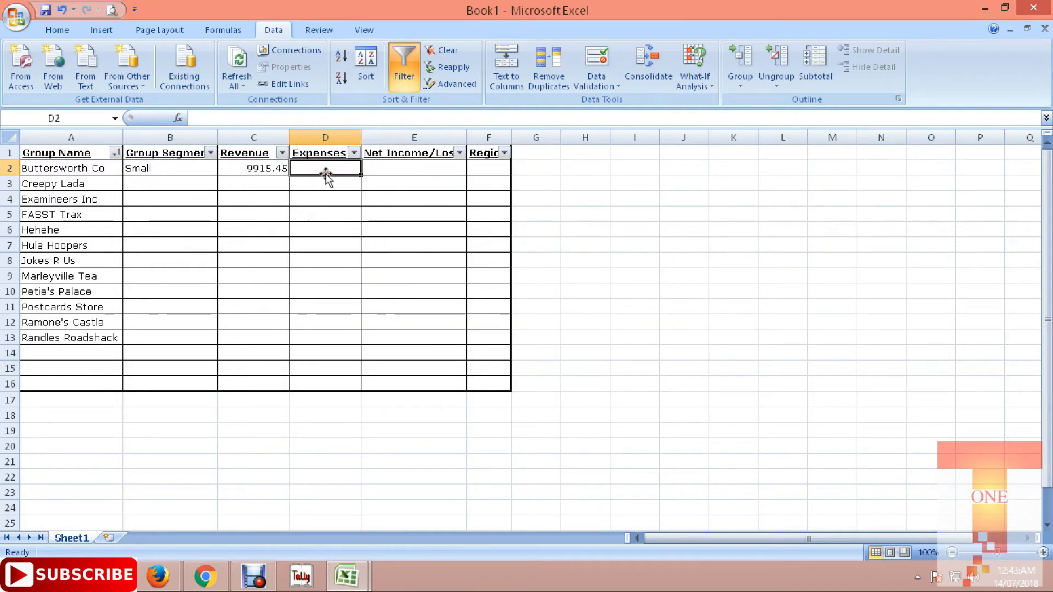
pyautogui.click(180, 122)
pyautogui.click(651, 394)
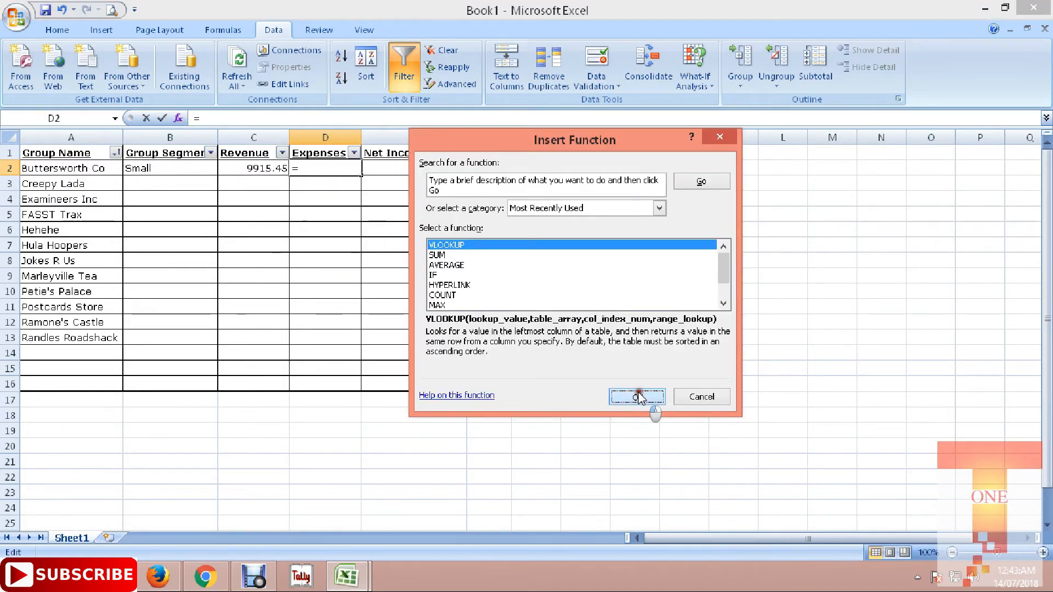
pyautogui.click(71, 137)
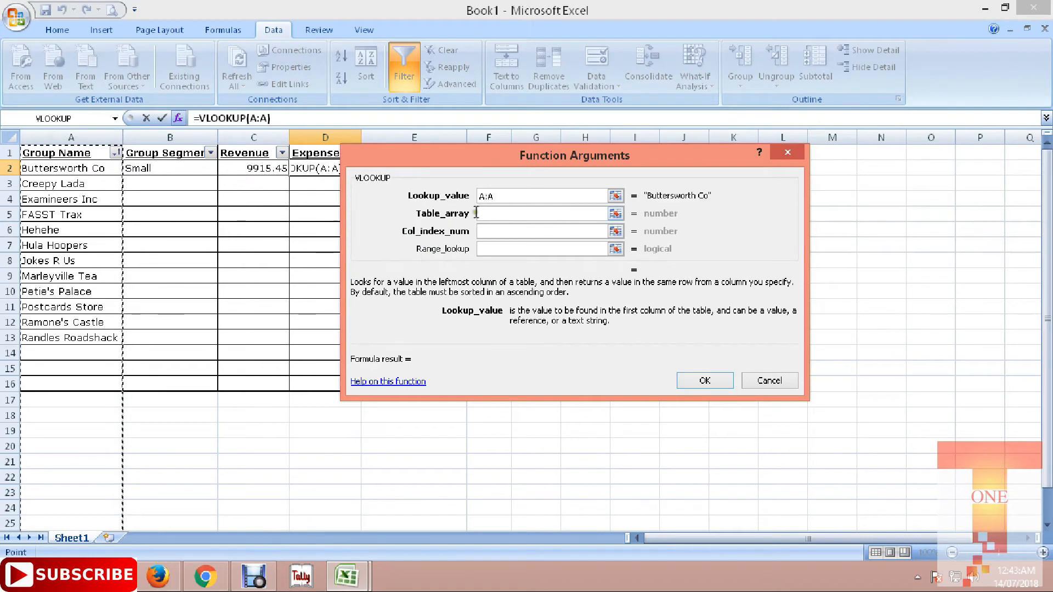
# Set the Expenses formula's Table_array to columns $A:$D on sheet Ex1 of the ExcelWorkshop-0408-VLookup workbook.
pyautogui.click(486, 215)
pyautogui.hotkey('alt', 'Tab')
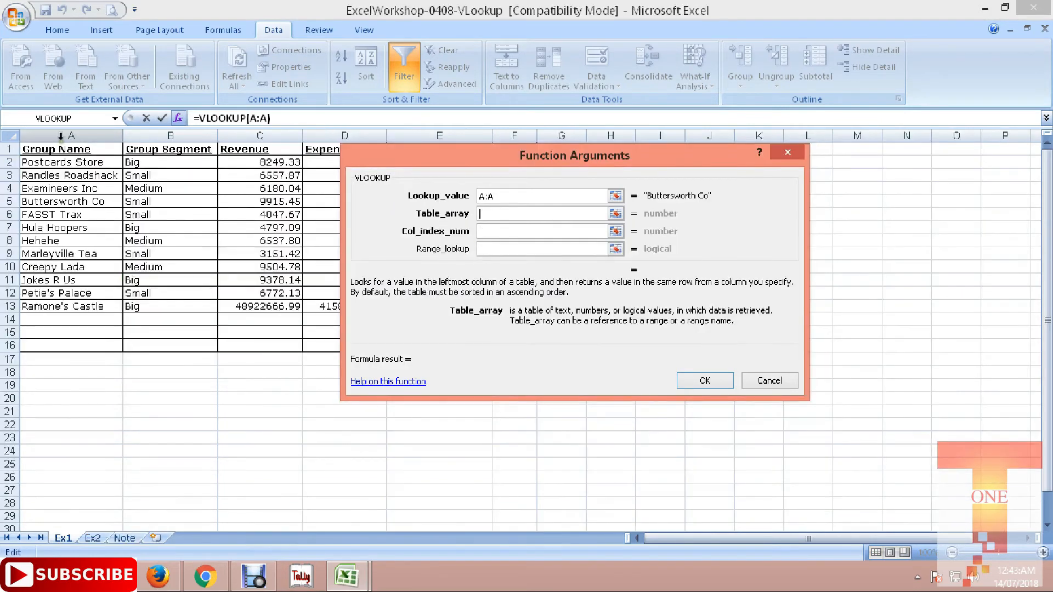
pyautogui.click(79, 135)
pyautogui.hotkey('shift', 'Right')
pyautogui.hotkey('shift', 'Right')
pyautogui.hotkey('shift', 'Right')
# Set Col_index_num to 4 and Range_lookup to 0, and complete the Expenses lookup formula.
pyautogui.press('Tab')
pyautogui.write('4')
pyautogui.press('Tab')
pyautogui.write('0')
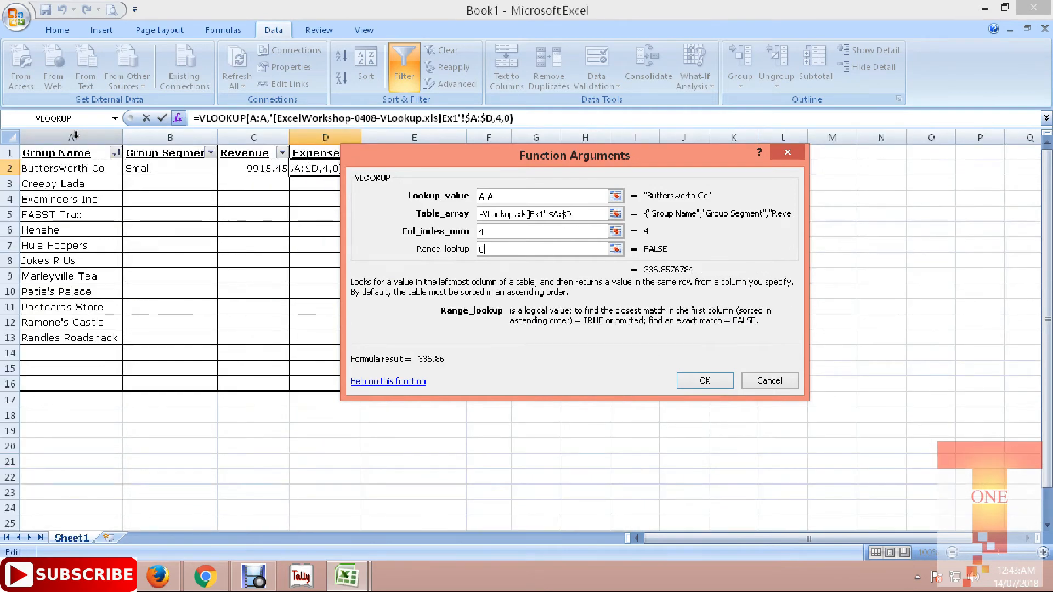
pyautogui.press('Return')
# Insert the VLOOKUP function in cell E2 under Net Income/Loss with column A:A as its Lookup_value.
pyautogui.press('Right')
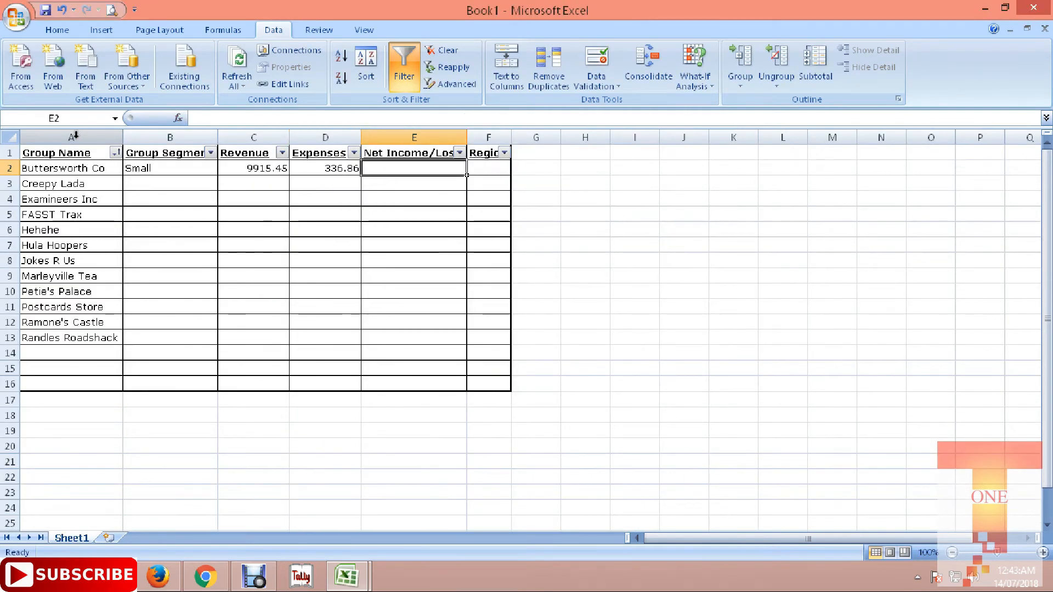
pyautogui.click(178, 117)
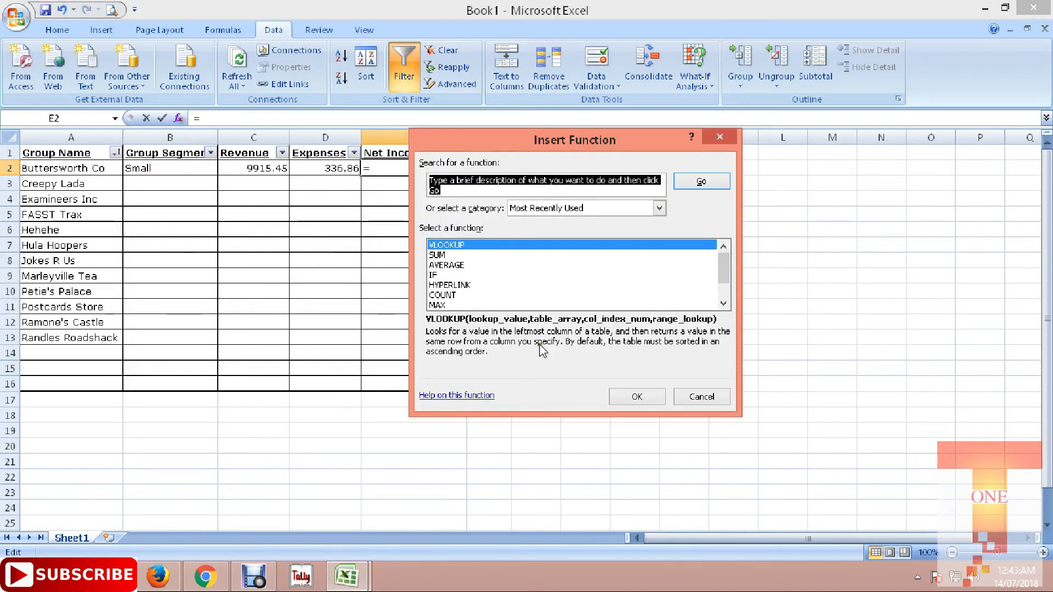
pyautogui.click(635, 395)
pyautogui.click(102, 137)
# Set the Net Income/Loss formula's Table_array to columns $A:$E on sheet Ex1 of the ExcelWorkshop-0408-VLookup workbook.
pyautogui.press('Tab')
pyautogui.hotkey('alt', 'Tab')
pyautogui.hotkey('alt', 'Tab')
pyautogui.hotkey('alt', 'Tab')
pyautogui.hotkey('alt', 'Tab')
pyautogui.hotkey('alt', 'Tab')
pyautogui.hotkey('alt', 'Tab')
pyautogui.hotkey('alt', 'Tab')
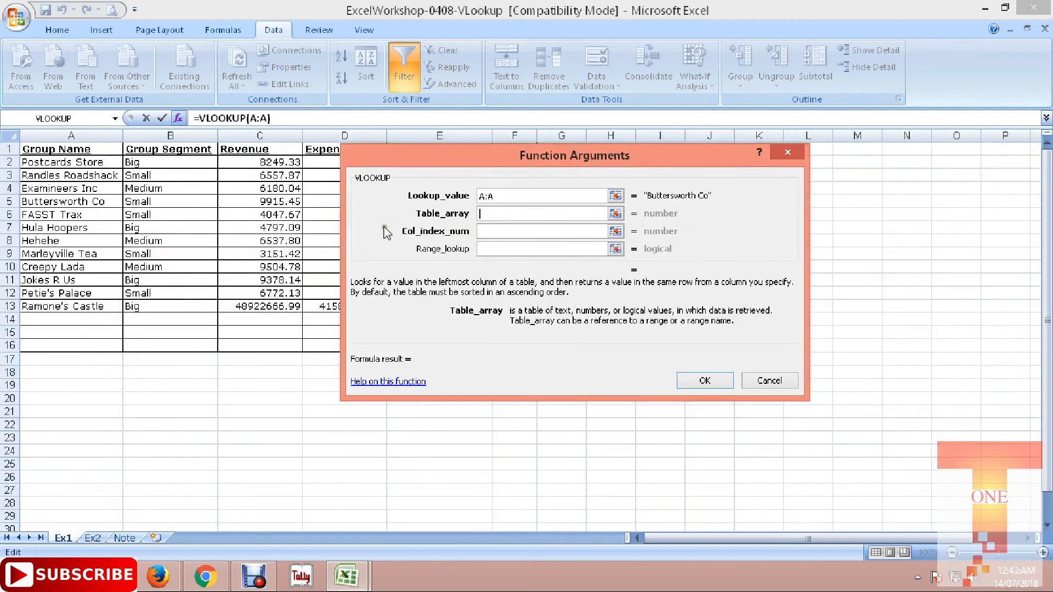
pyautogui.click(113, 134)
pyautogui.hotkey('shift', 'Right')
pyautogui.hotkey('shift', 'Right')
pyautogui.hotkey('shift', 'Right')
pyautogui.hotkey('shift', 'Right')
# Set Col_index_num to 5 and Range_lookup to 0, and complete the Net Income/Loss lookup formula.
pyautogui.press('Tab')
pyautogui.press('Tab')
pyautogui.hotkey('shift', 'Tab')
pyautogui.write('5')
pyautogui.press('Tab')
pyautogui.write('0')
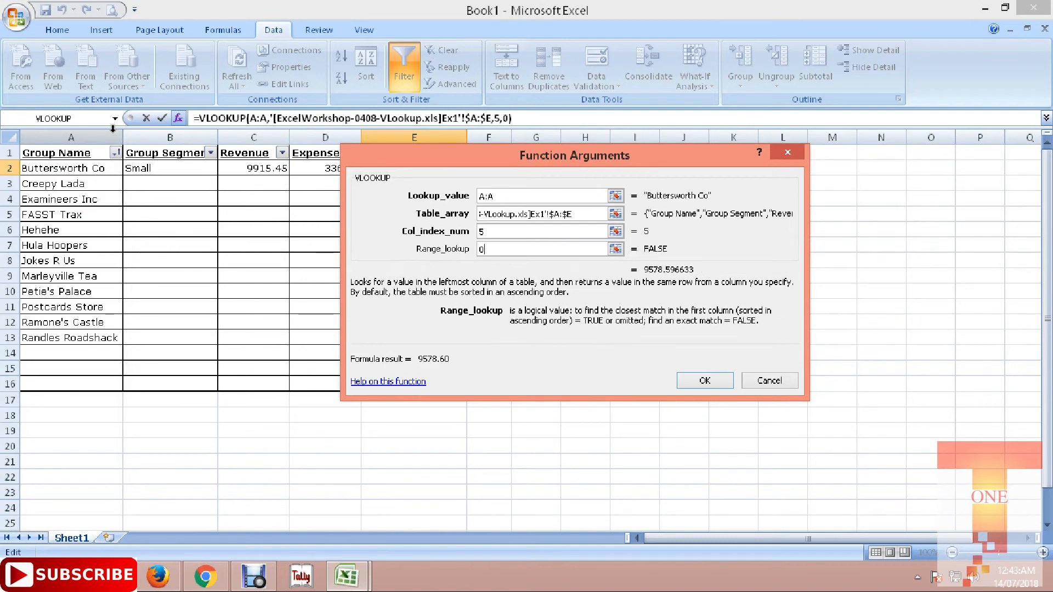
pyautogui.press('Return')
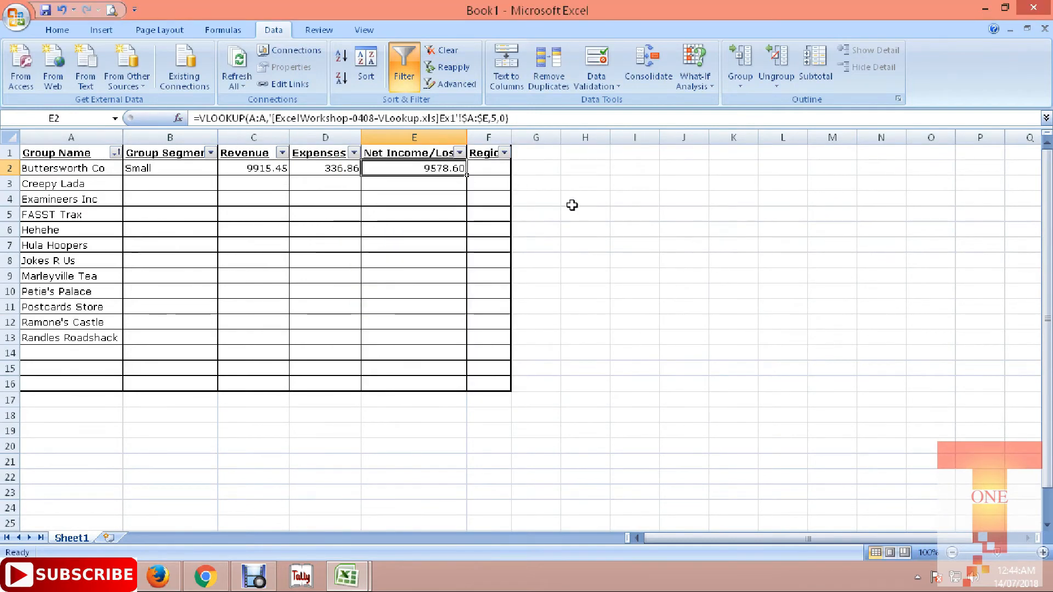
# Examine the Buttersworth Co row and the Region column on sheet Ex1 of the ExcelWorkshop-0408-VLookup workbook, and return to Book1.
pyautogui.press('Tab')
pyautogui.hotkey('alt', 'Tab')
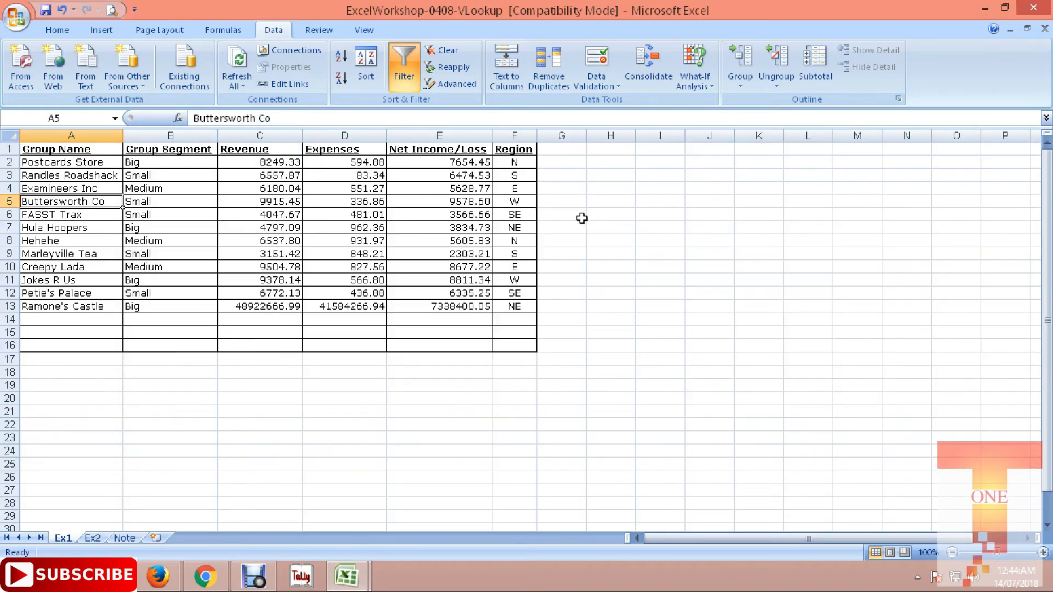
pyautogui.hotkey('alt', 'Tab')
pyautogui.hotkey('alt', 'Tab')
pyautogui.press('Right')
pyautogui.press('Right')
pyautogui.press('Right')
pyautogui.press('Right')
pyautogui.press('Right')
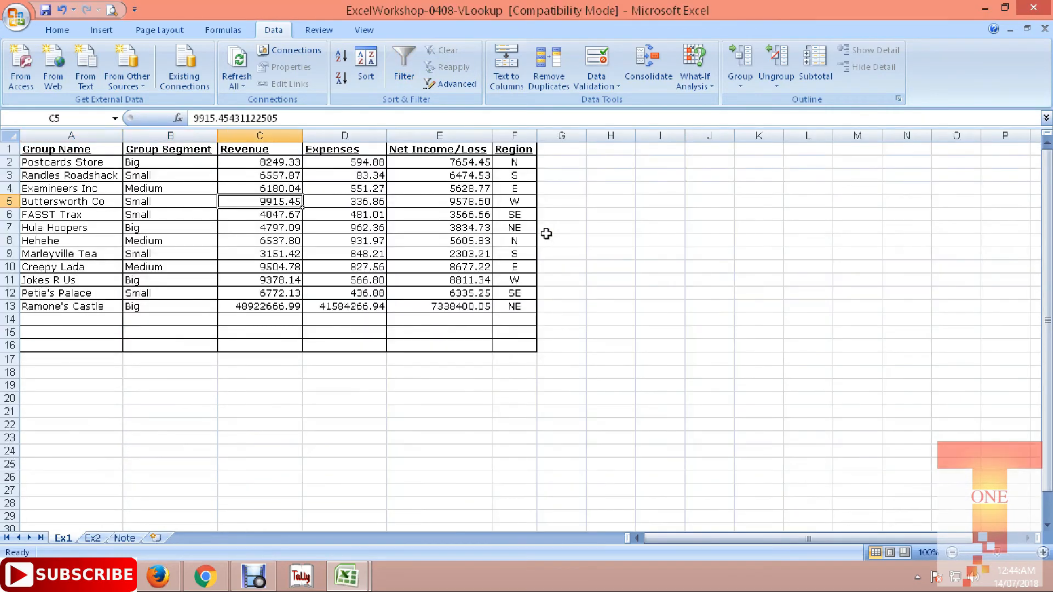
pyautogui.click(506, 163)
pyautogui.hotkey('alt', 'Tab')
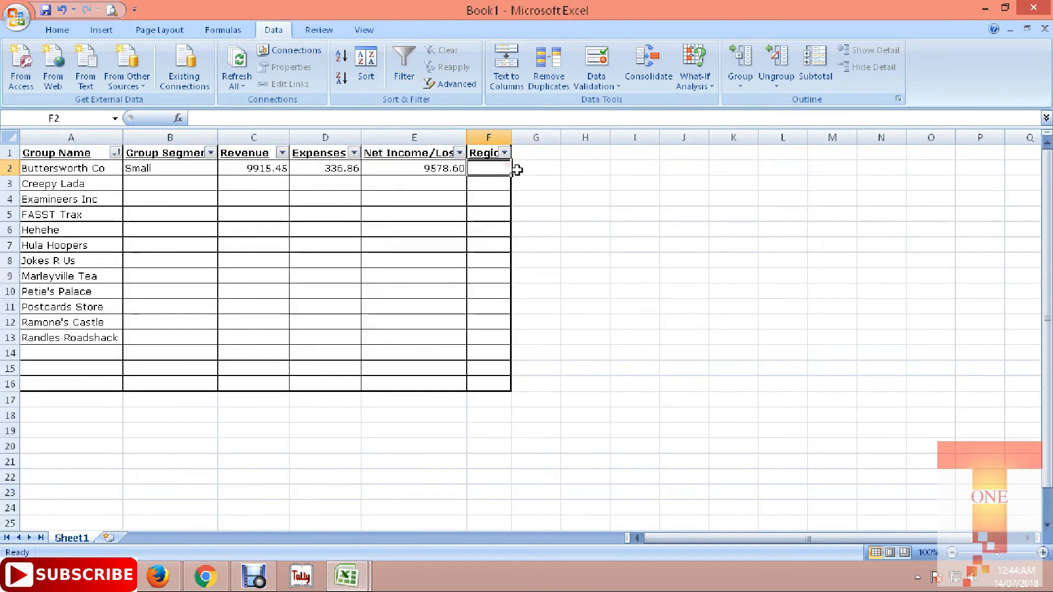
# Insert the VLOOKUP function in cell F2 under Region with column A:A as its Lookup_value.
pyautogui.hotkey('ctrl', 'shift', 'l')
pyautogui.click(178, 118)
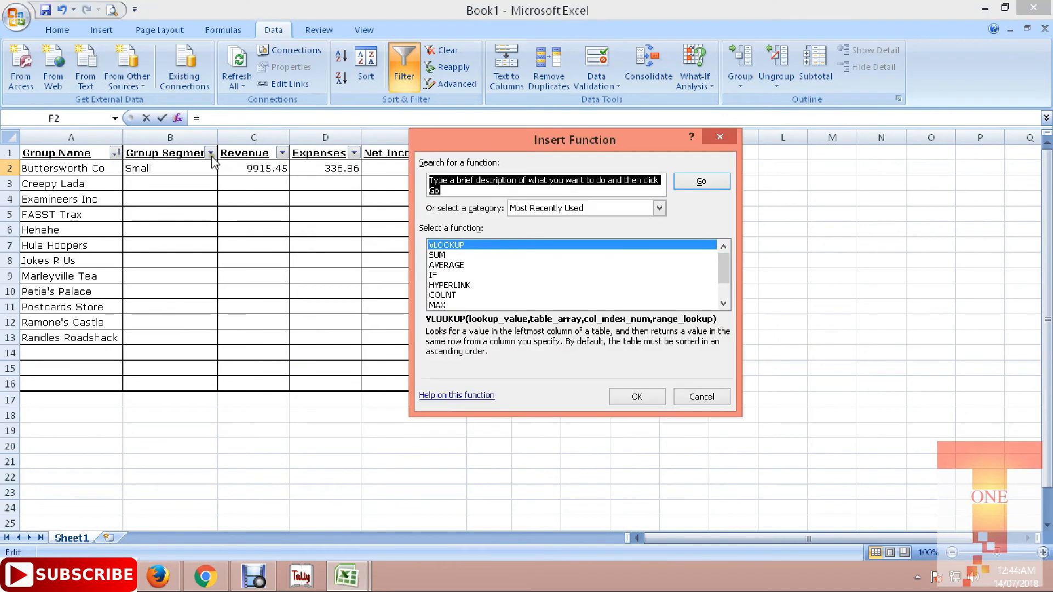
pyautogui.moveTo(521, 139); pyautogui.dragTo(731, 143)
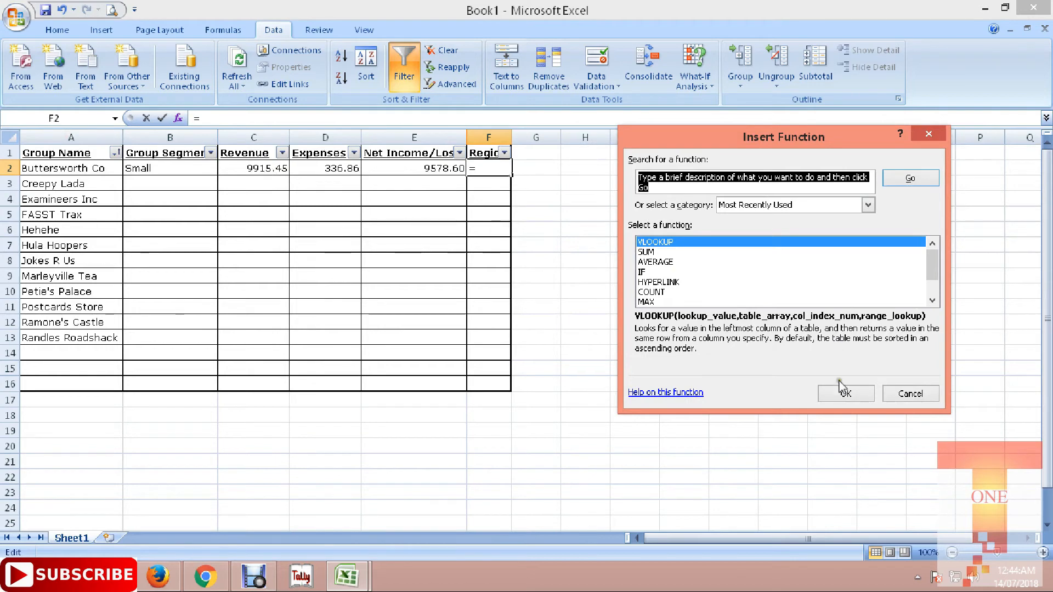
pyautogui.click(845, 393)
pyautogui.click(70, 135)
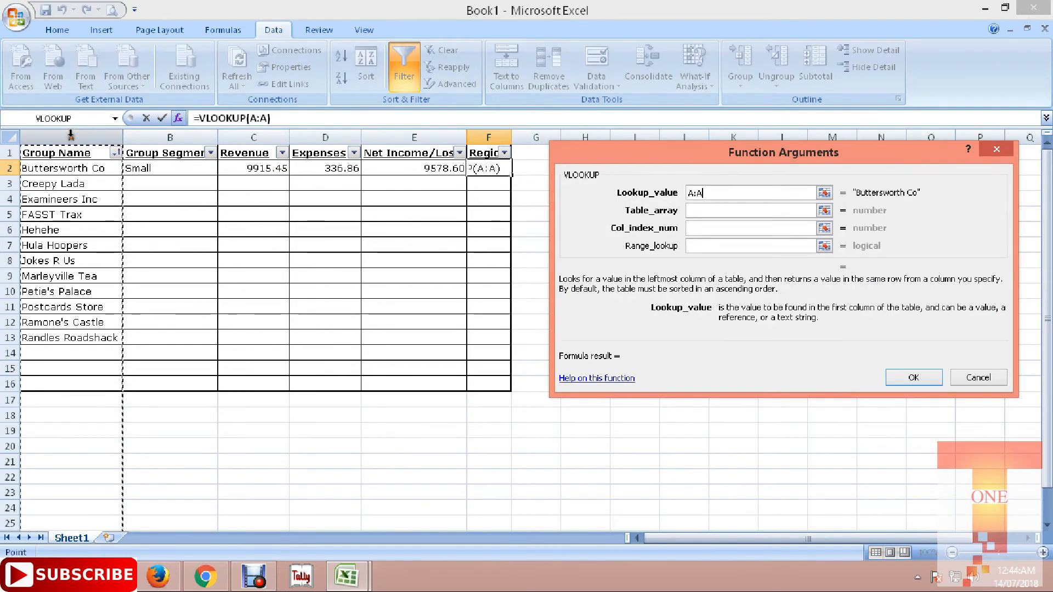
# Set the Region formula's Table_array to columns $A:$F on sheet Ex1 of the ExcelWorkshop-0408-VLookup workbook.
pyautogui.hotkey('alt', 'Tab')
pyautogui.hotkey('alt', 'Tab')
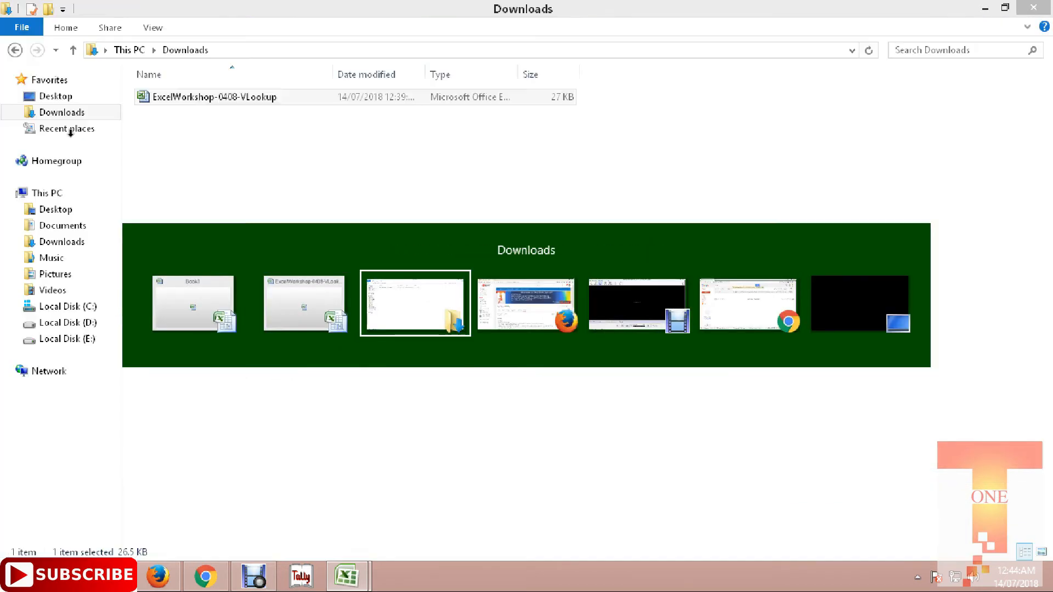
pyautogui.hotkey('alt', 'shift', 'Tab')
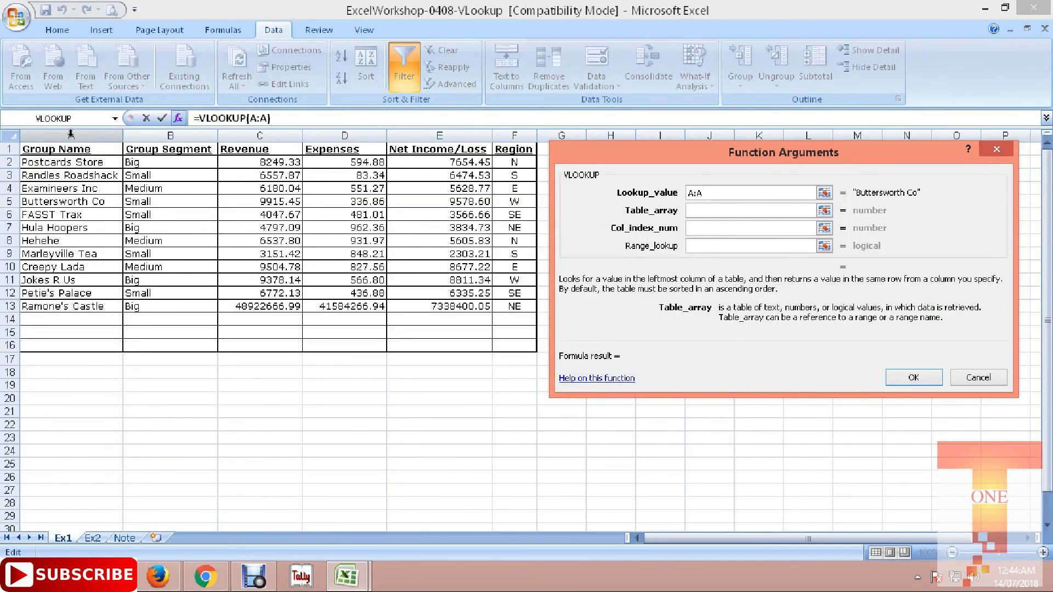
pyautogui.click(70, 135)
pyautogui.hotkey('shift', 'Right')
pyautogui.hotkey('shift', 'Right')
pyautogui.hotkey('shift', 'Right')
pyautogui.hotkey('shift', 'Right')
pyautogui.hotkey('shift', 'Right')
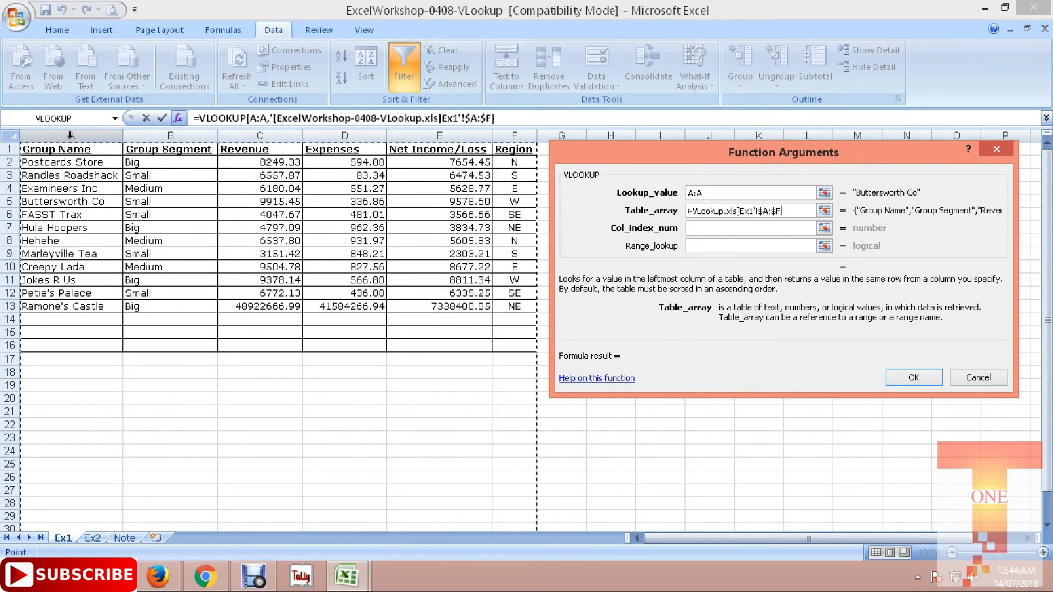
# Set Col_index_num to 6 and Range_lookup to 0, and complete the Region lookup formula.
pyautogui.press('Tab')
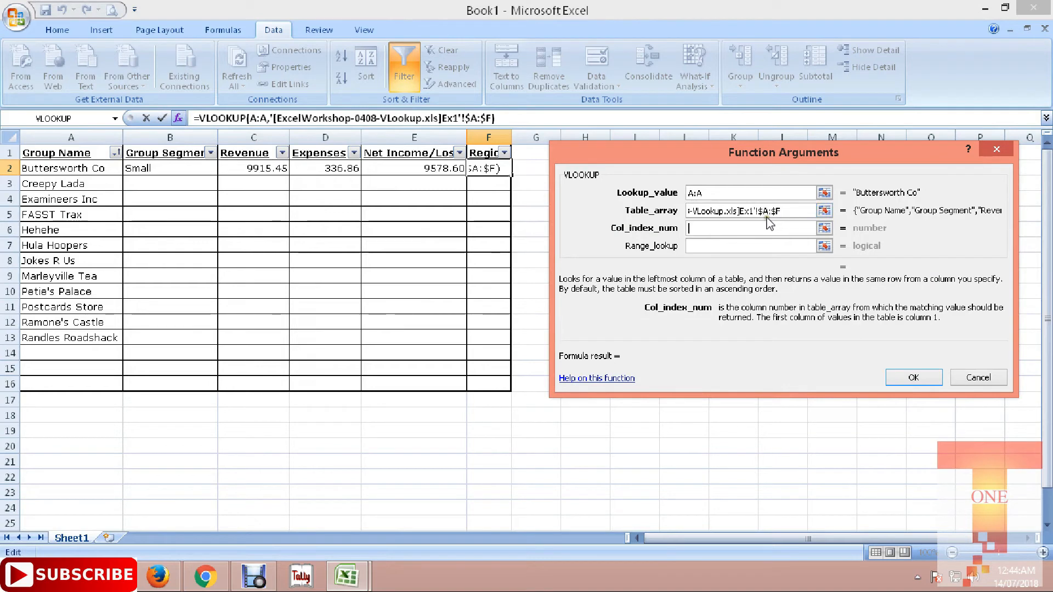
pyautogui.write('6')
pyautogui.click(794, 245)
pyautogui.write('0')
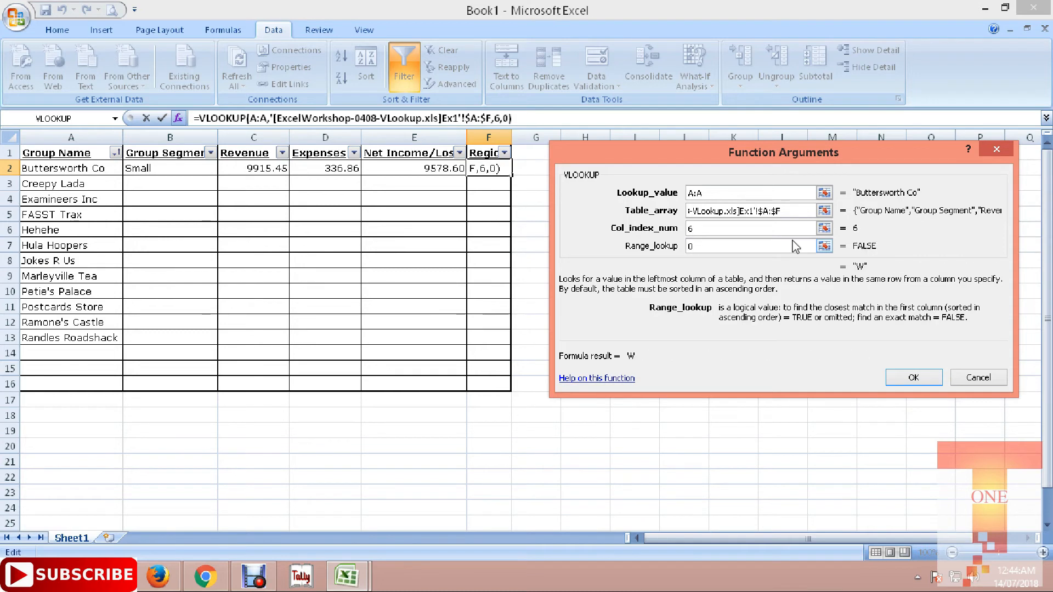
pyautogui.press('Return')
# Copy the lookup formulas in B2:F2 and paste them down through row 13 for all groups.
pyautogui.press('Left')
pyautogui.press('Left')
pyautogui.press('Left')
pyautogui.press('Left')
pyautogui.press('Left')
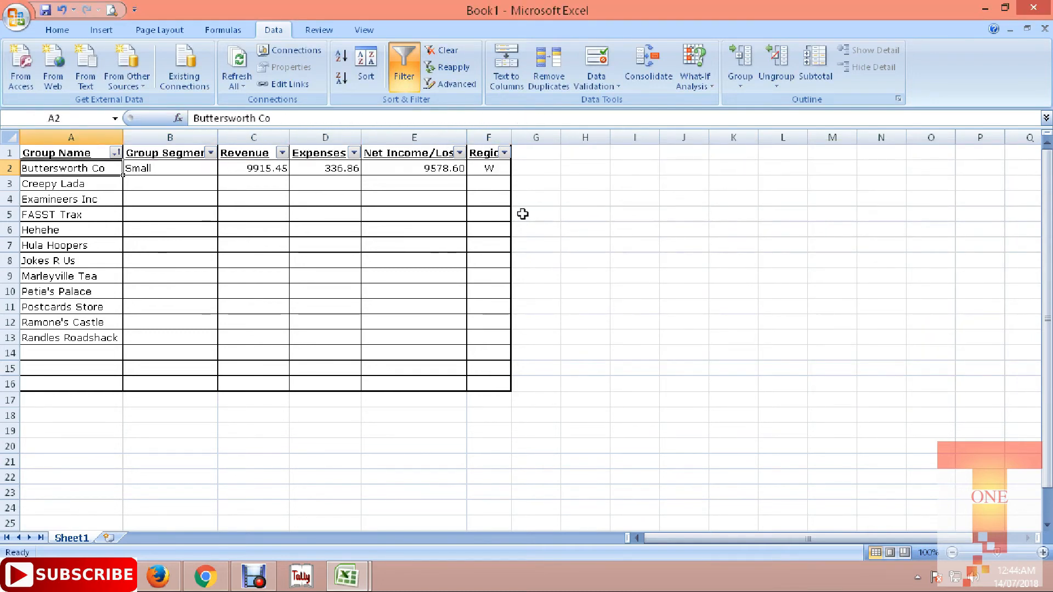
pyautogui.hotkey('ctrl', 'Down')
pyautogui.hotkey('shift', 'Right')
pyautogui.hotkey('shift', 'Right')
pyautogui.hotkey('shift', 'Right')
pyautogui.hotkey('shift', 'Right')
pyautogui.hotkey('shift', 'Right')
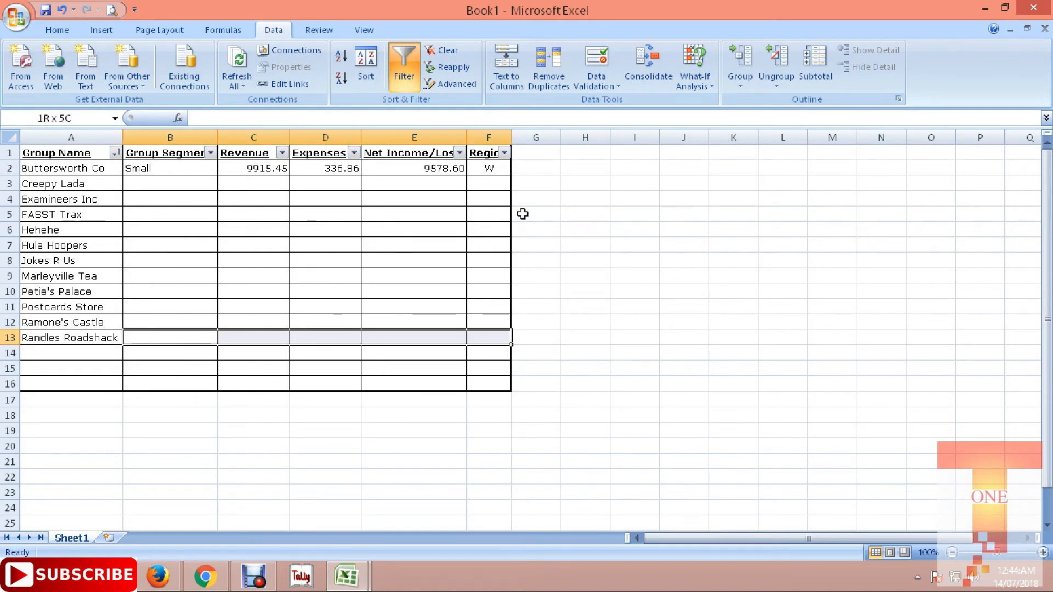
pyautogui.hotkey('ctrl', 'shift', 'Up')
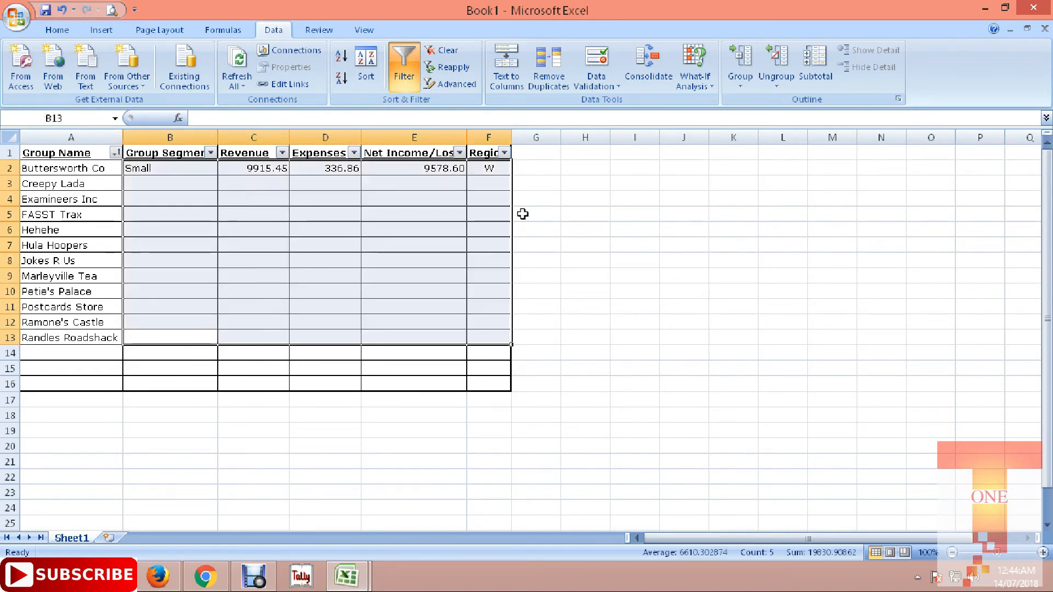
pyautogui.hotkey('ctrl', 'Up')
pyautogui.press('Down')
pyautogui.press('Up')
pyautogui.hotkey('ctrl', 'shift', 'Right')
pyautogui.hotkey('ctrl', 'c')
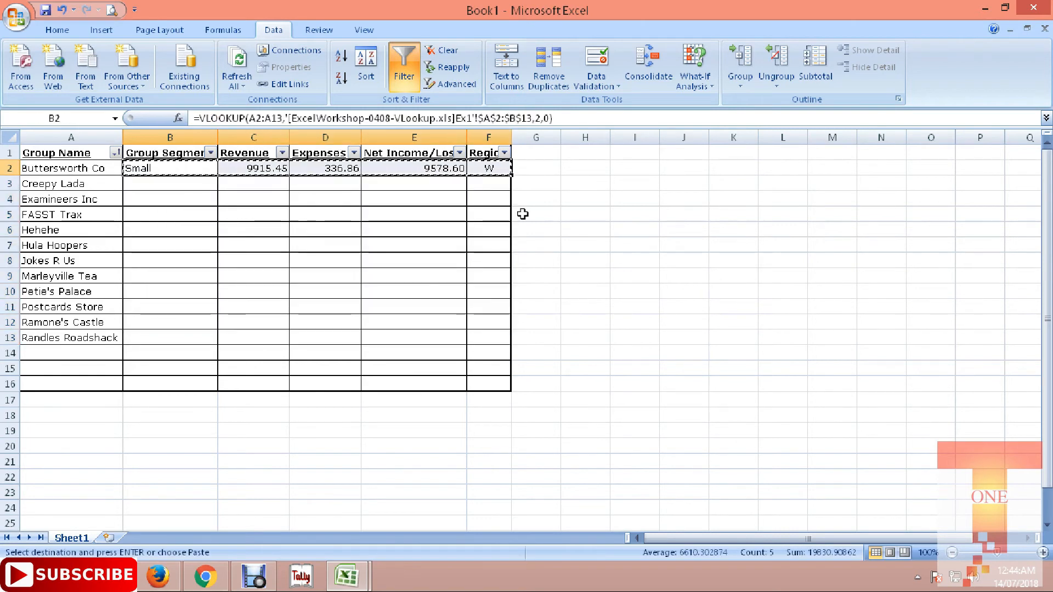
pyautogui.hotkey('shift', 'Down')
pyautogui.hotkey('shift', 'Down')
pyautogui.hotkey('shift', 'Down')
pyautogui.hotkey('shift', 'Down')
pyautogui.hotkey('shift', 'Down')
pyautogui.hotkey('shift', 'Down')
pyautogui.hotkey('shift', 'Down')
pyautogui.hotkey('shift', 'Down')
pyautogui.hotkey('shift', 'Down')
pyautogui.hotkey('shift', 'Down')
pyautogui.hotkey('shift', 'Down')
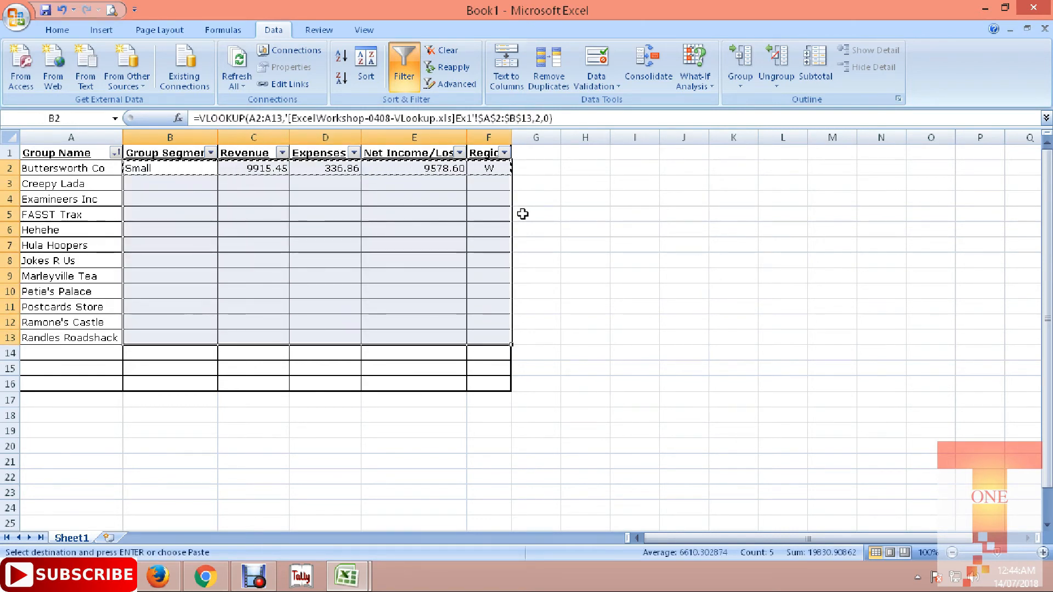
pyautogui.press('Return')
pyautogui.press('Left')
pyautogui.press('Right')
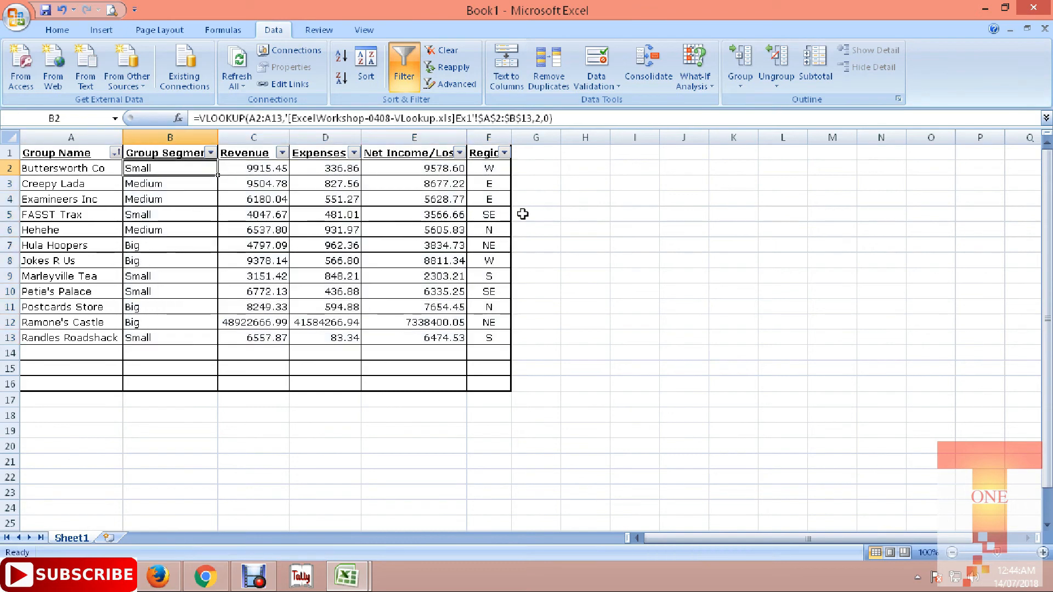
# Compare the FASST Trax Group Segment in Book1 with its entry on sheet Ex1 of the ExcelWorkshop-0408-VLookup workbook.
pyautogui.press('Right')
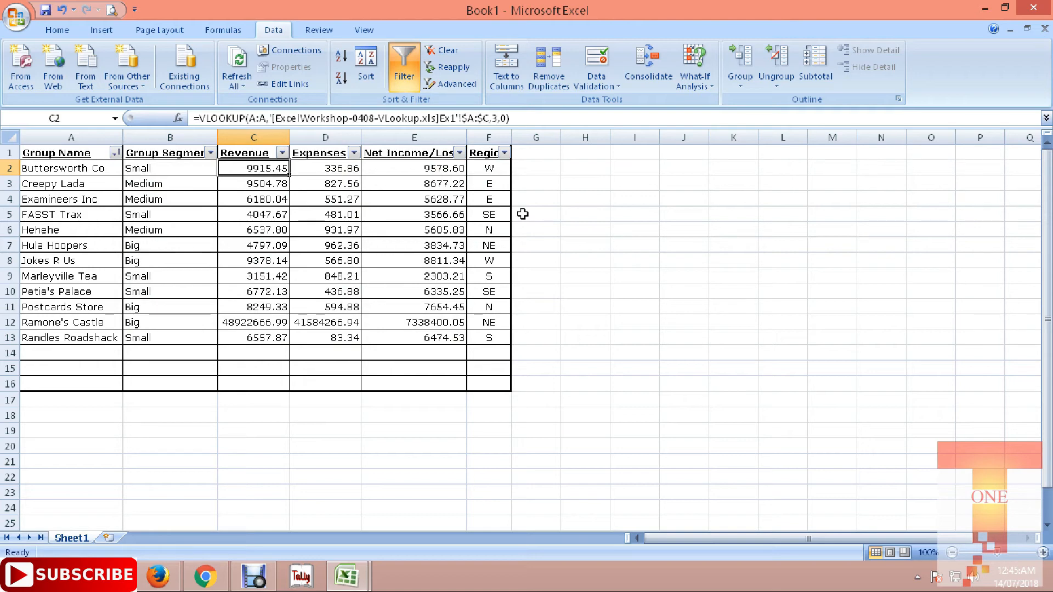
pyautogui.press('Down')
pyautogui.press('Down')
pyautogui.press('Down')
pyautogui.press('Left')
pyautogui.press('Left')
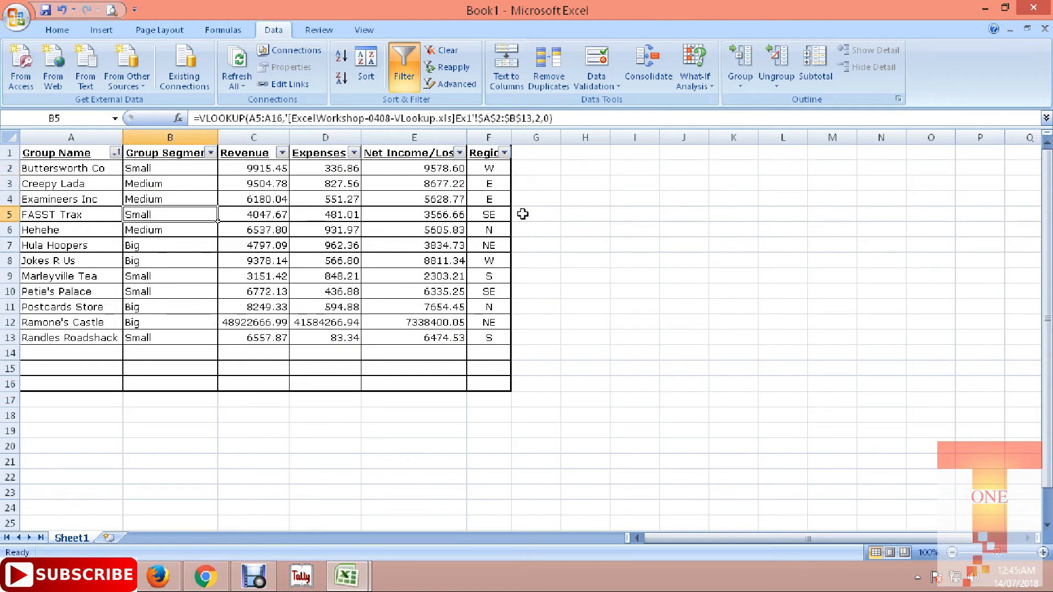
pyautogui.hotkey('alt', 'Tab')
pyautogui.press('Down')
pyautogui.press('Down')
pyautogui.press('Down')
pyautogui.press('Down')
pyautogui.press('Home')
pyautogui.press('Right')
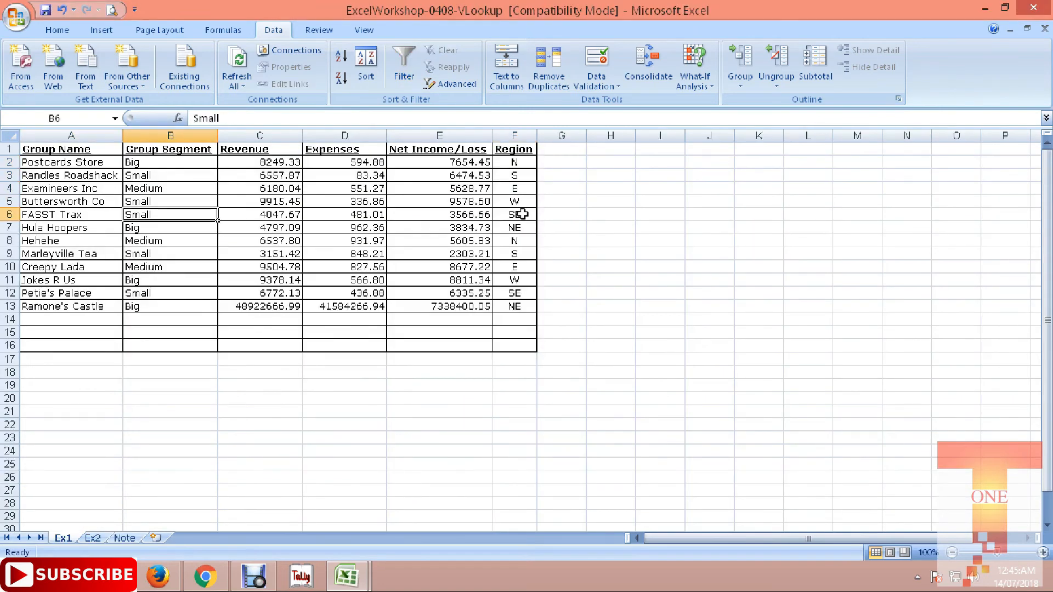
pyautogui.hotkey('alt', 'Tab')
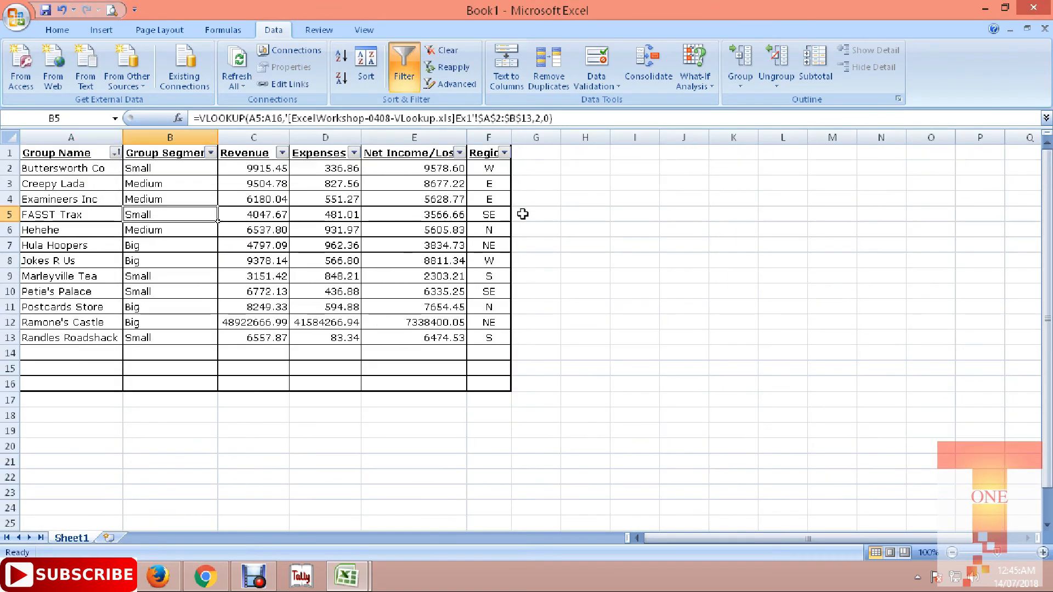
# Compare the FASST Trax revenue, expenses, net income and region between Book1 and the ExcelWorkshop-0408-VLookup workbook, ending in Book1.
pyautogui.press('Right')
pyautogui.hotkey('alt', 'Tab')
pyautogui.press('Right')
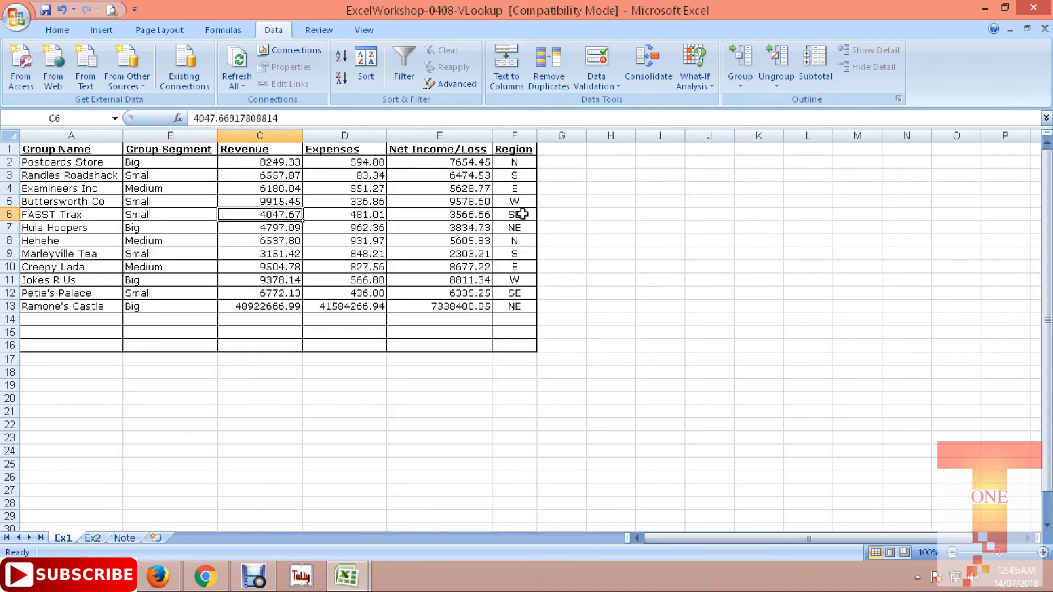
pyautogui.hotkey('alt', 'Tab')
pyautogui.press('Right')
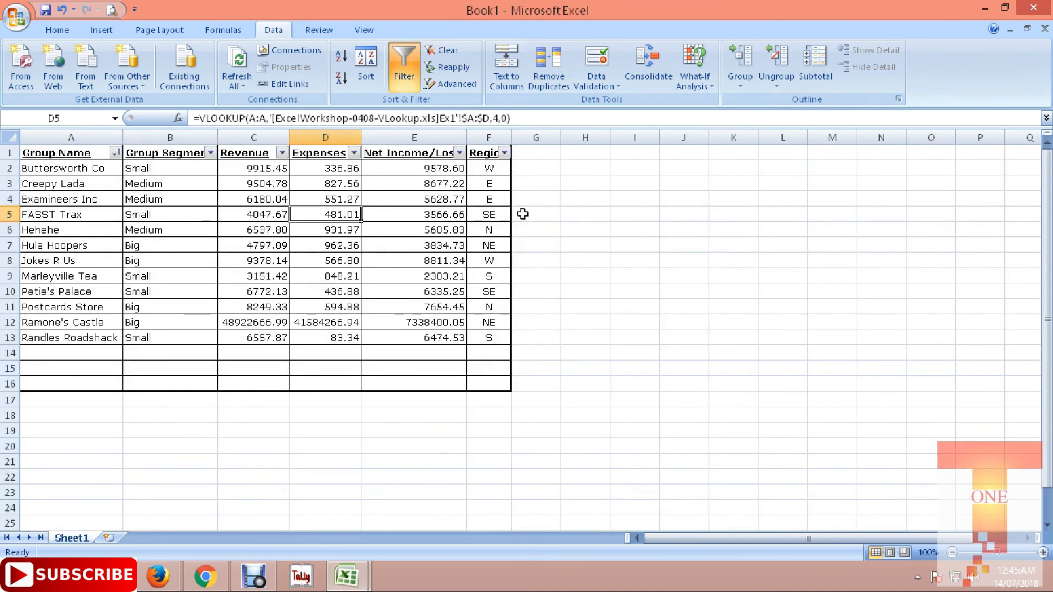
pyautogui.hotkey('alt', 'Tab')
pyautogui.press('Right')
pyautogui.hotkey('alt', 'Tab')
pyautogui.hotkey('alt', 'Tab')
pyautogui.press('Right')
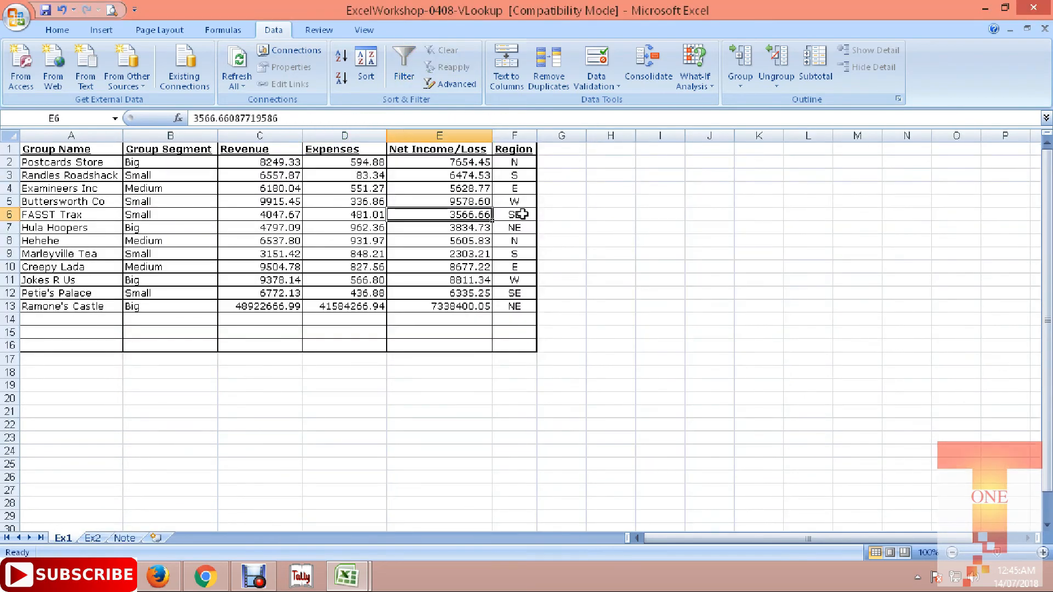
pyautogui.hotkey('alt', 'Tab')
pyautogui.press('Right')
pyautogui.hotkey('alt', 'Tab')
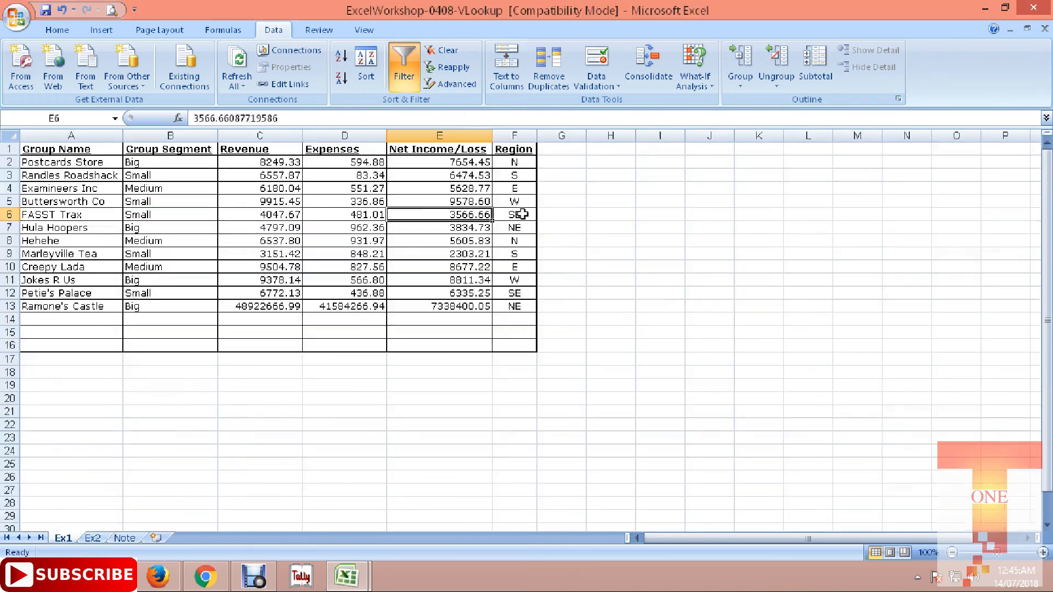
pyautogui.press('Right')
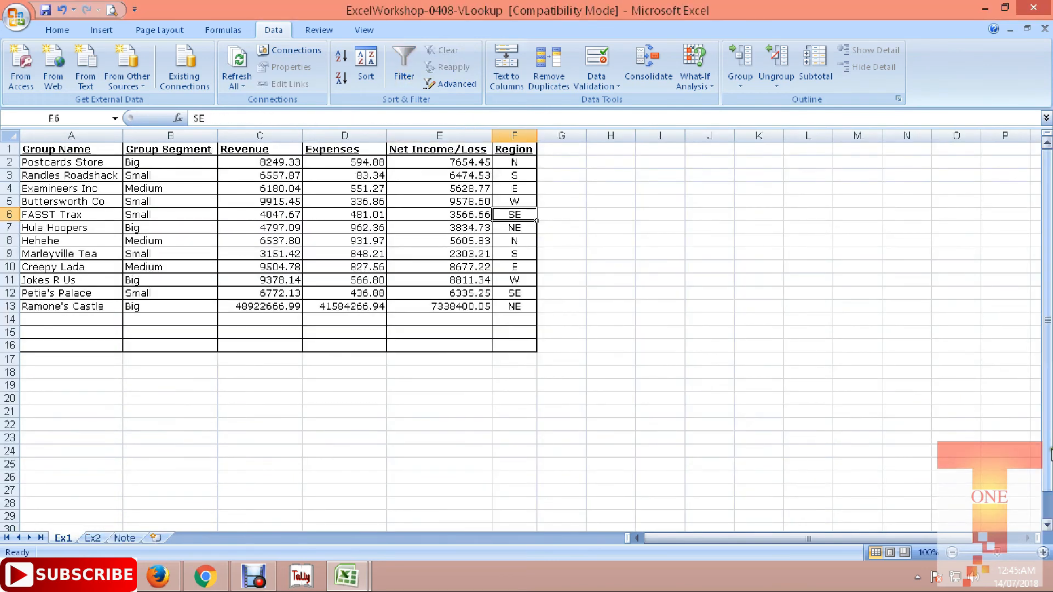
pyautogui.hotkey('alt', 'Tab')
pyautogui.press('Right')
pyautogui.press('Left')
pyautogui.press('Left')
pyautogui.press('Left')
pyautogui.press('Left')
pyautogui.press('Left')
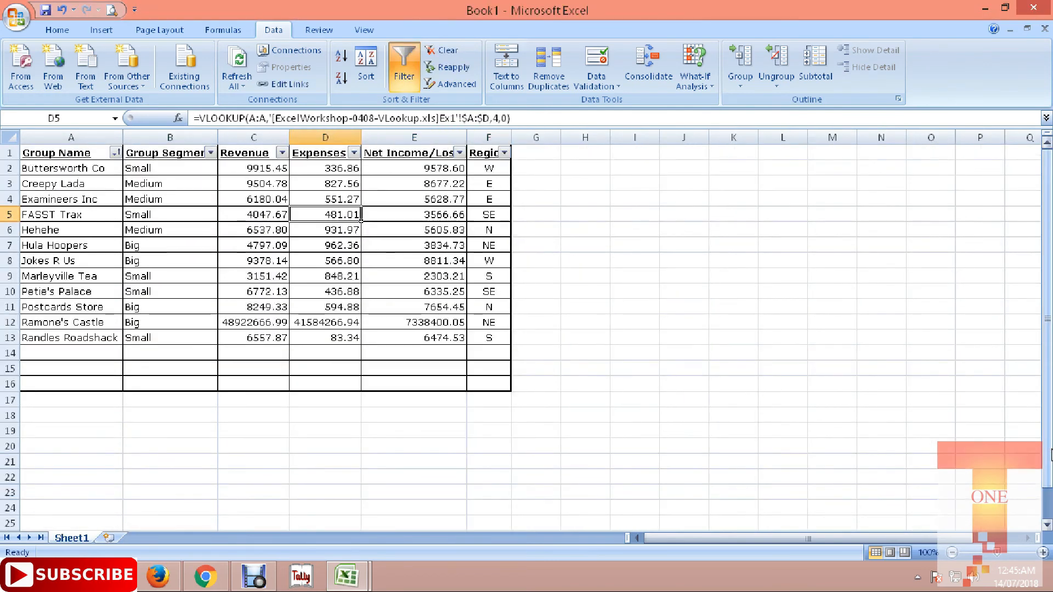
pyautogui.press('Up')
pyautogui.press('Up')
pyautogui.press('Up')
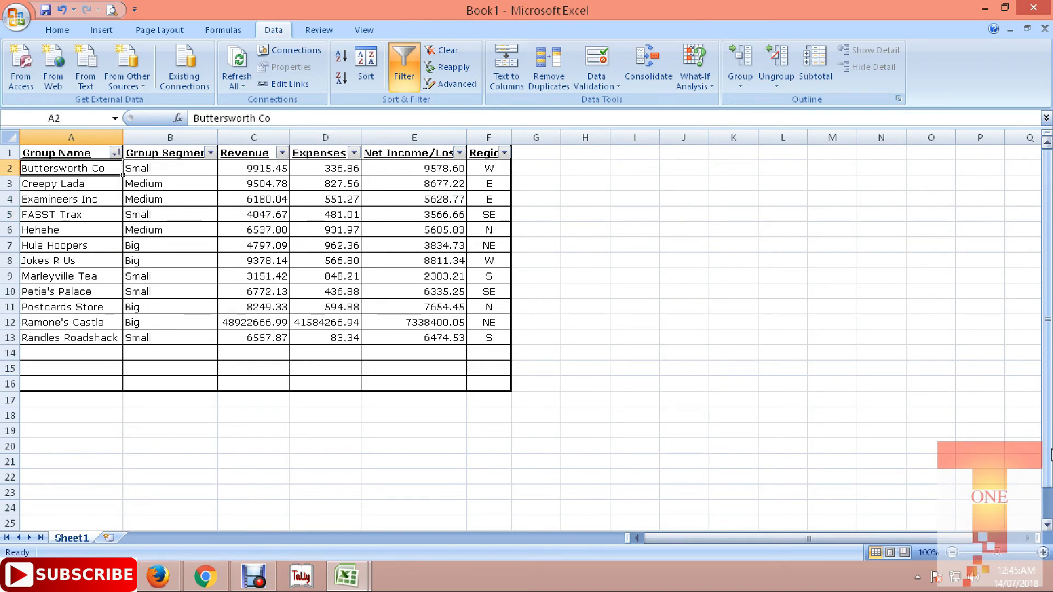
# Add an extra character after the FASST Trax name in cell A6 of the ExcelWorkshop-0408-VLookup workbook, and return to Book1.
pyautogui.hotkey('alt', 'Tab')
pyautogui.press('Left')
pyautogui.press('Left')
pyautogui.press('Left')
pyautogui.press('Left')
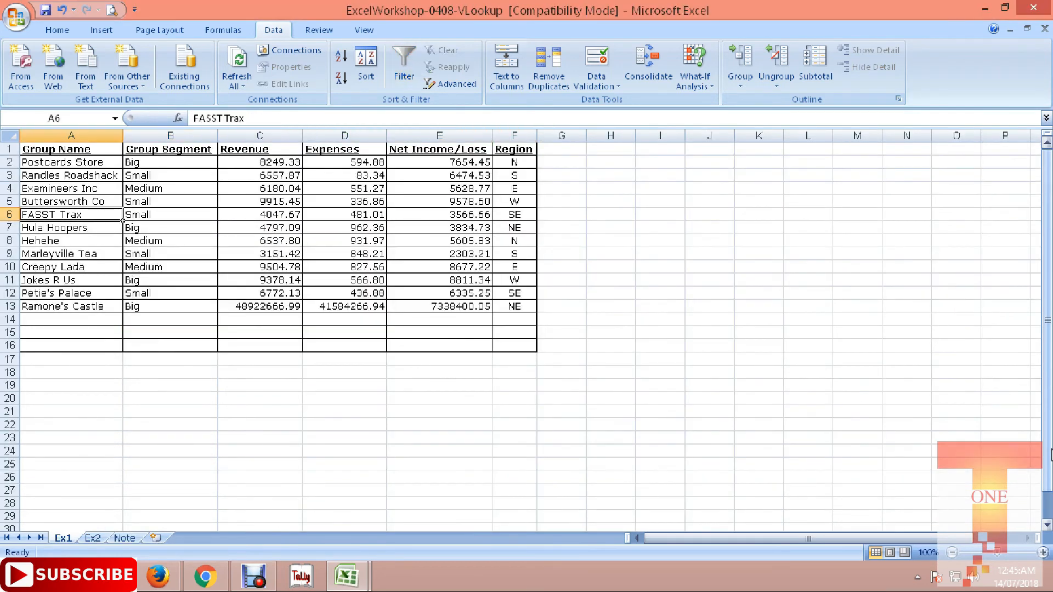
pyautogui.press('F2')
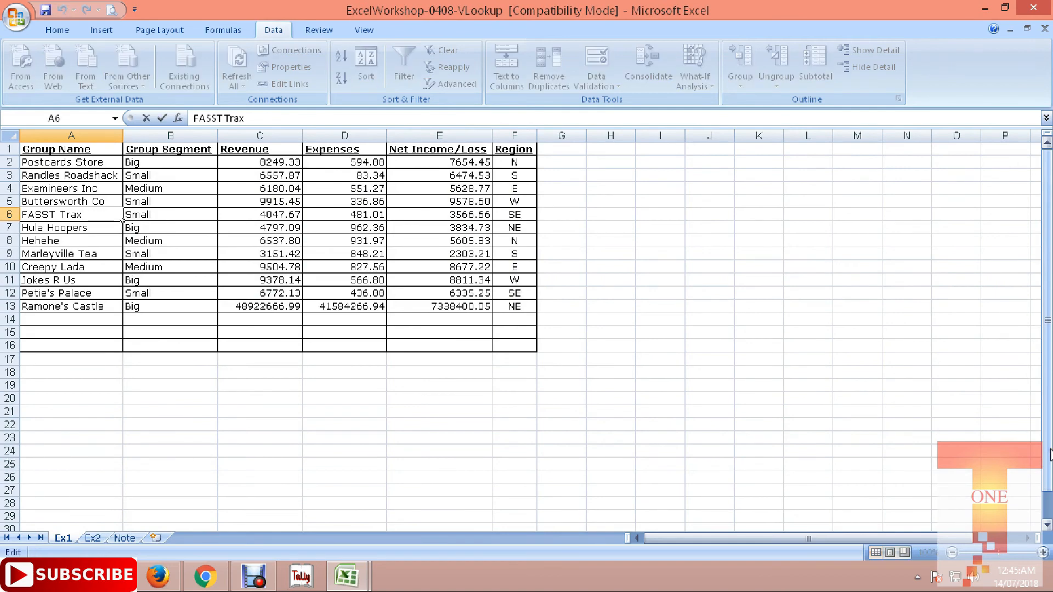
pyautogui.write('s')
pyautogui.press('Return')
pyautogui.press('Up')
pyautogui.hotkey('alt', 'Tab')
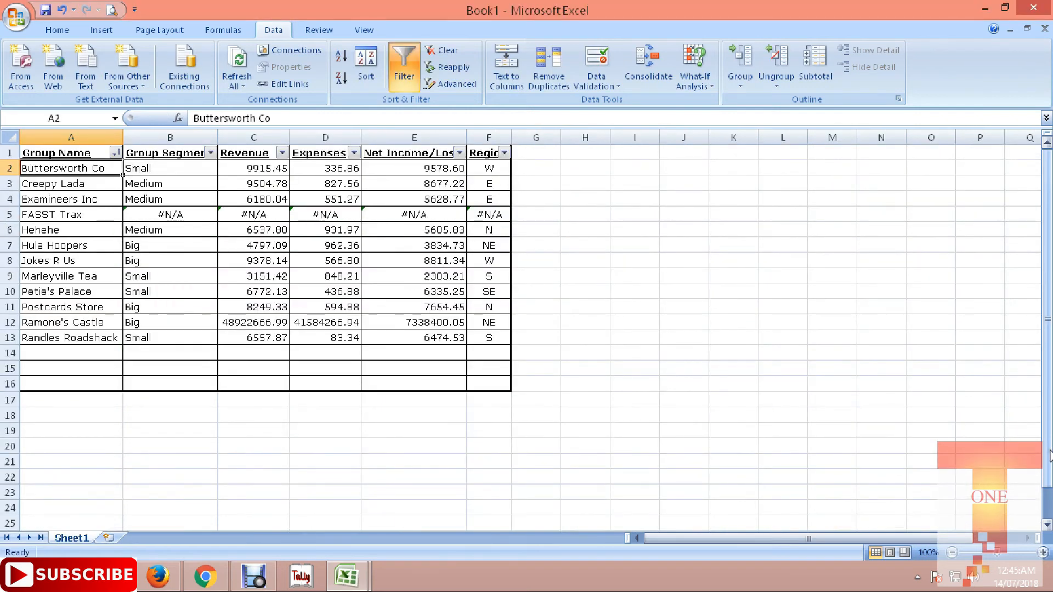
# Examine the lookup results and formulas across the FASST Trax row, from Group Segment to Region.
pyautogui.press('Down')
pyautogui.press('Down')
pyautogui.press('Down')
pyautogui.press('Right')
pyautogui.press('Right')
pyautogui.press('Right')
pyautogui.press('Right')
pyautogui.press('Right')
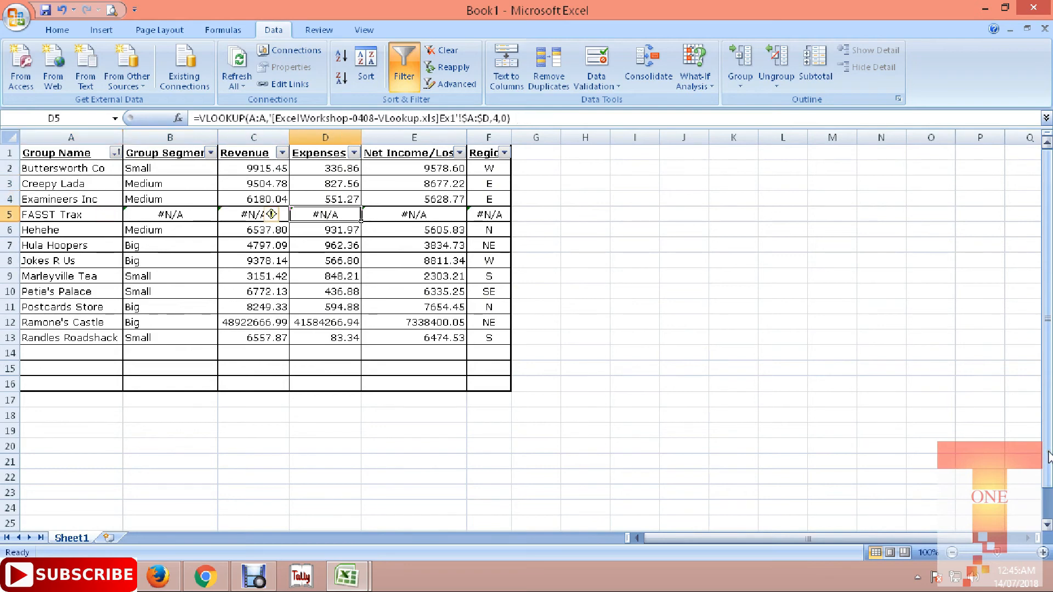
pyautogui.press('Left')
pyautogui.press('Left')
pyautogui.press('Left')
pyautogui.press('Left')
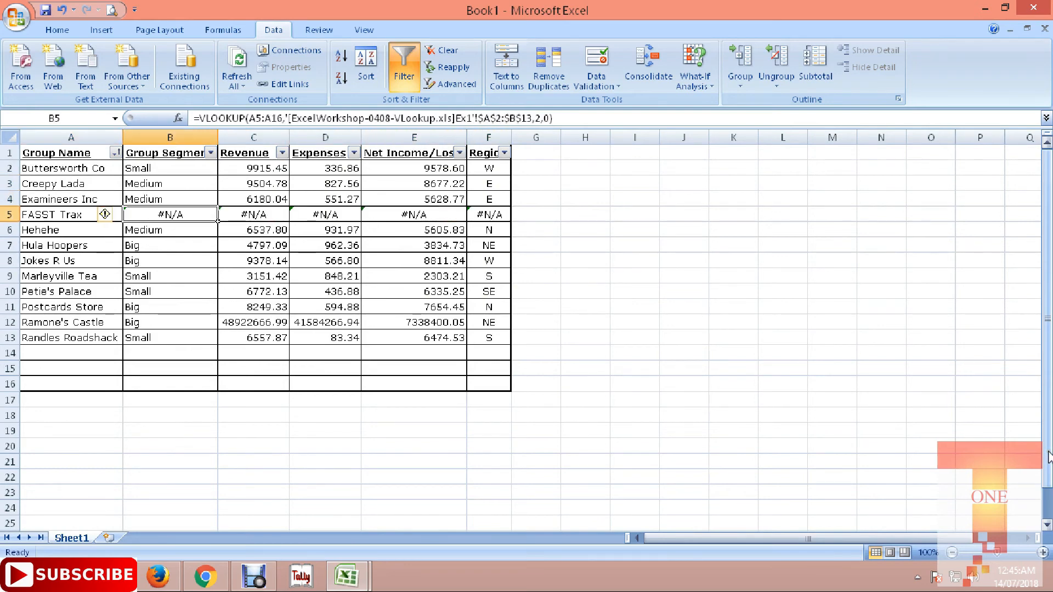
pyautogui.press('Right')
pyautogui.press('Right')
pyautogui.press('Right')
pyautogui.press('Right')
pyautogui.press('Right')
pyautogui.press('Left')
pyautogui.press('Left')
pyautogui.press('Left')
pyautogui.press('Left')
pyautogui.press('Left')
pyautogui.press('Left')
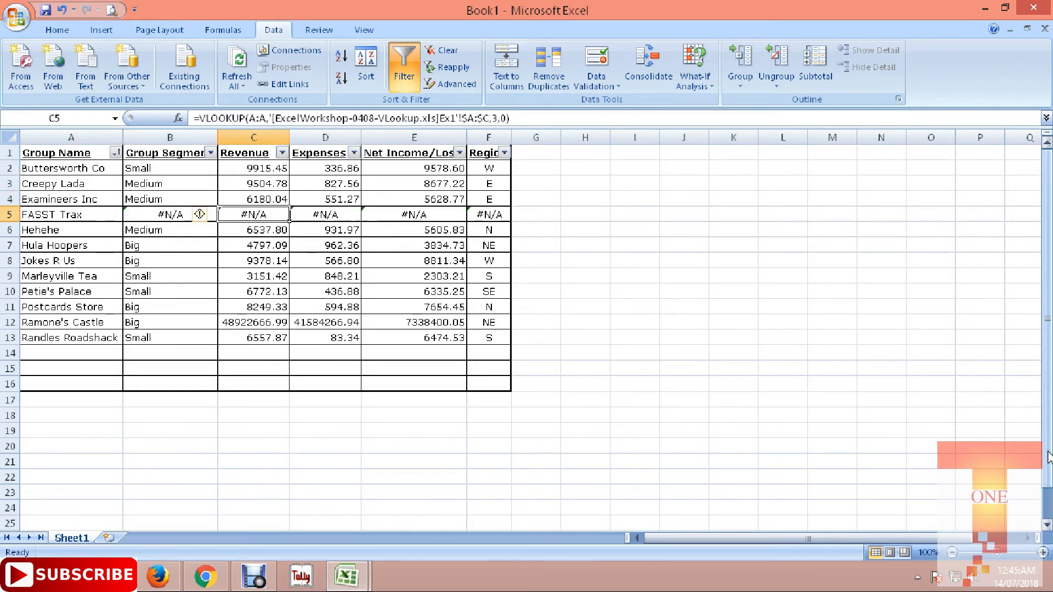
pyautogui.press('Right')
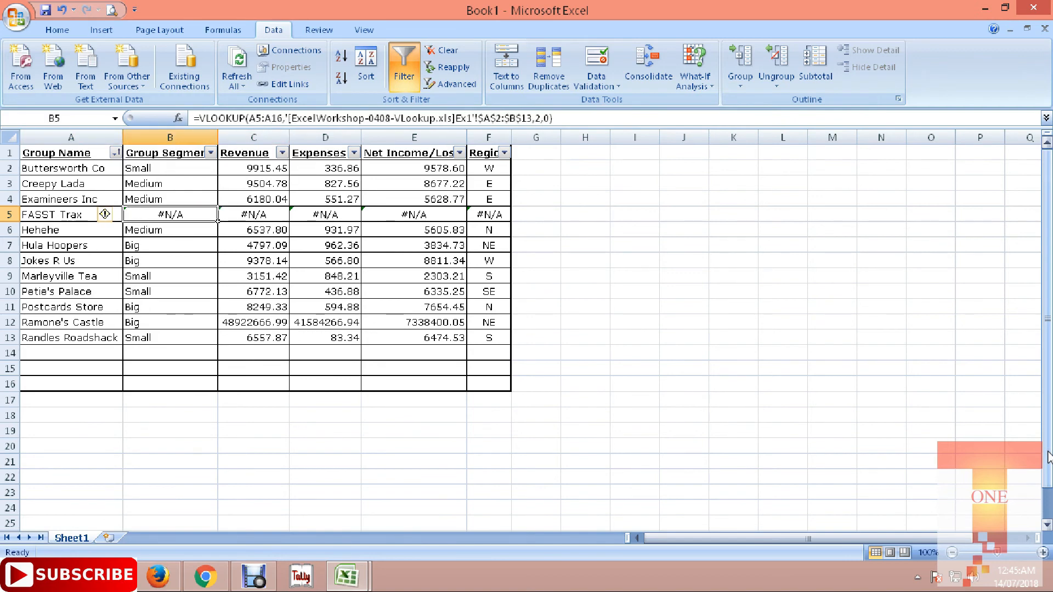
pyautogui.press('Right')
pyautogui.press('Right')
pyautogui.press('Right')
pyautogui.press('Right')
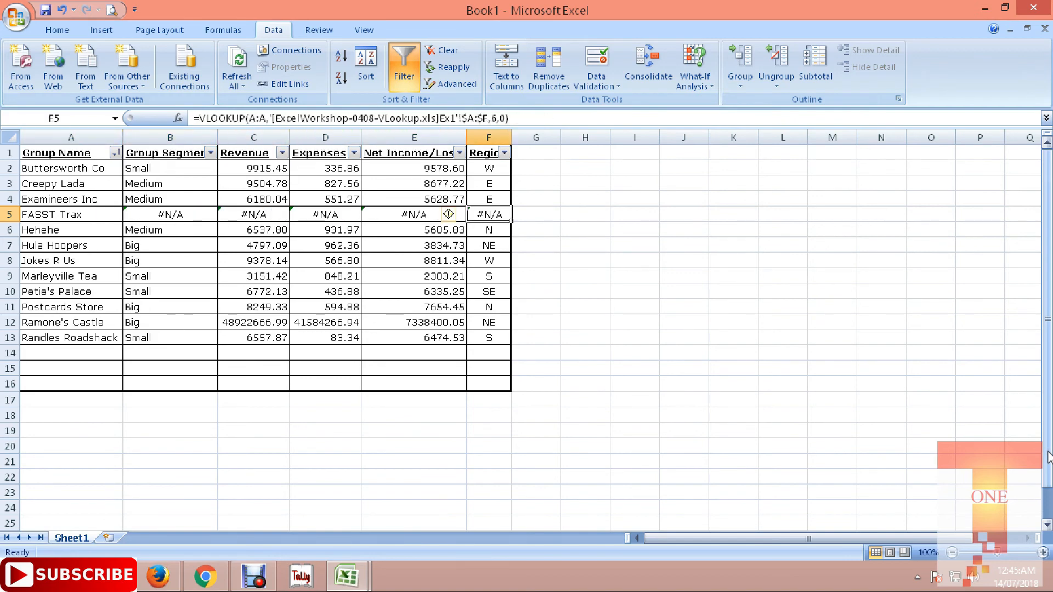
pyautogui.press('Left')
pyautogui.press('Left')
pyautogui.press('Left')
pyautogui.press('Left')
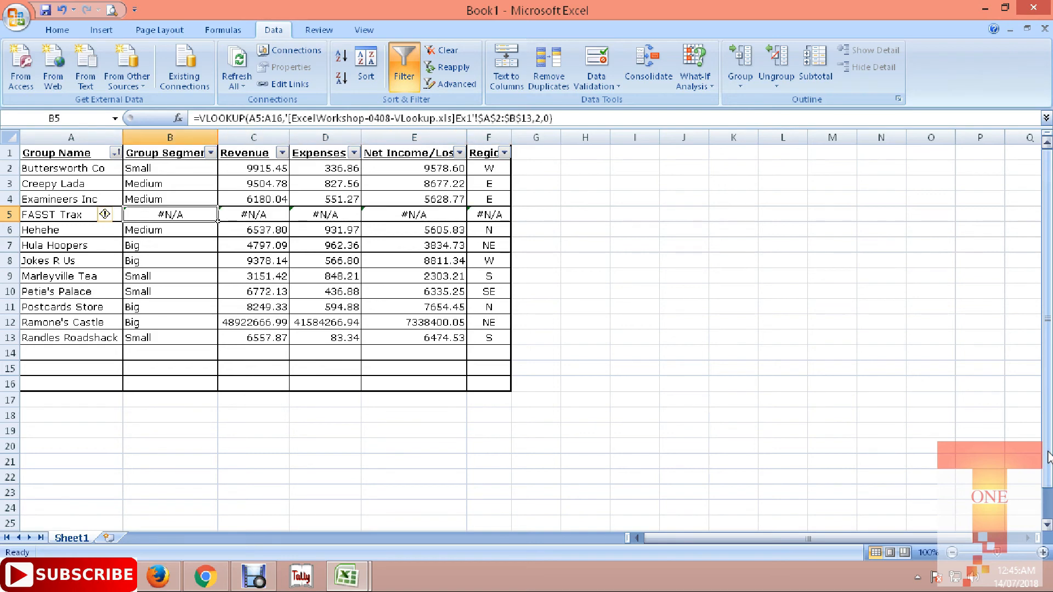
# Restore the FASST Trax name in cell A6 of the ExcelWorkshop-0408-VLookup workbook, and return to Book1.
pyautogui.press('alt')
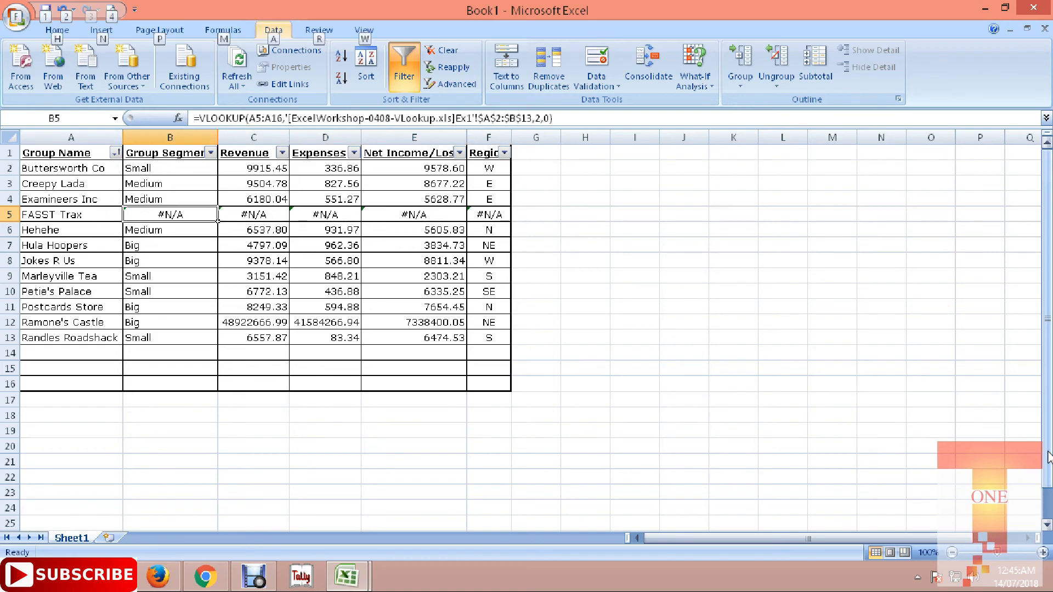
pyautogui.hotkey('alt', 'Tab')
pyautogui.press('F2')
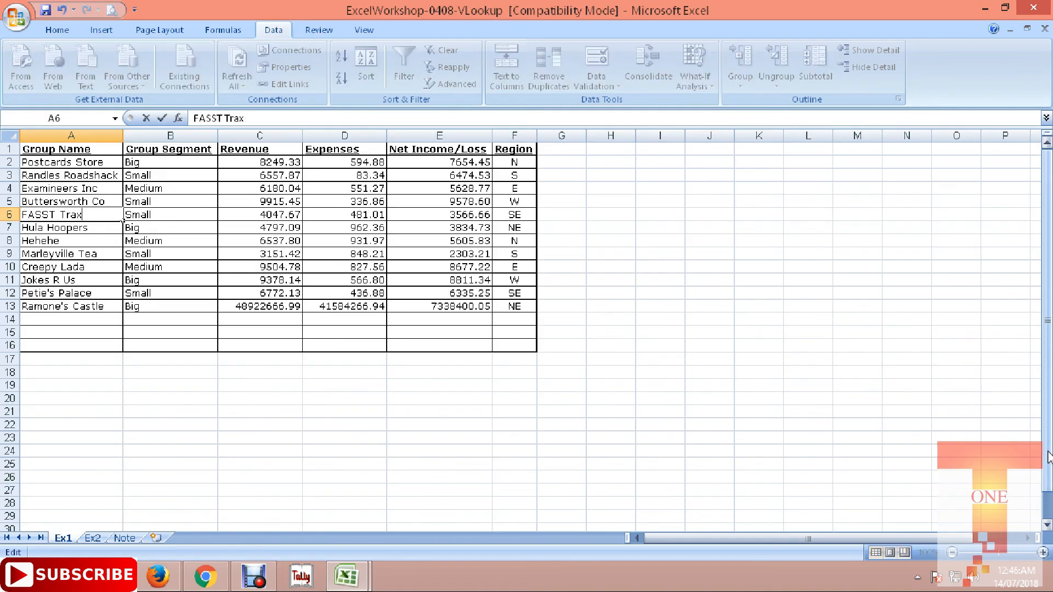
pyautogui.press('Return')
pyautogui.hotkey('alt', 'Tab')
pyautogui.press('Left')
pyautogui.press('Left')
pyautogui.press('Left')
pyautogui.press('Left')
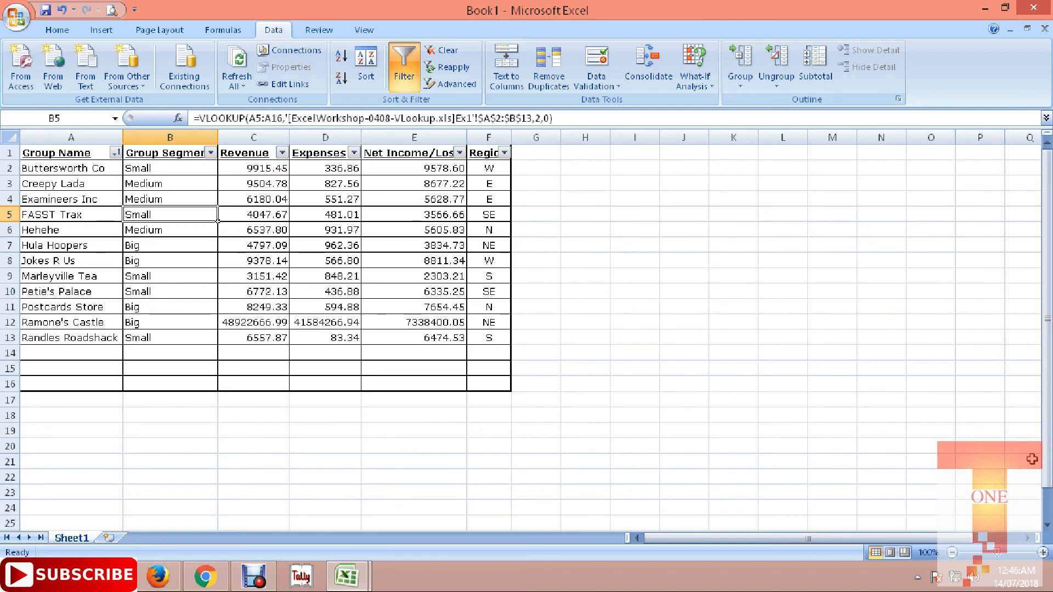
# Replace the lookup formulas in B2:F13 with their values by copying and pasting them in place with Paste Special Values.
pyautogui.press('Up')
pyautogui.press('Up')
pyautogui.press('Up')
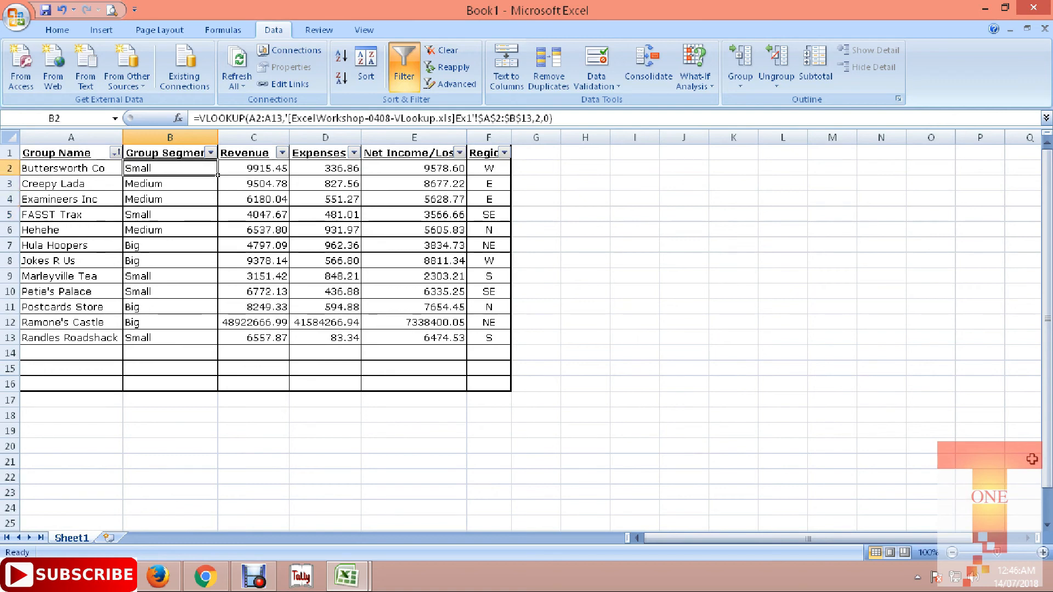
pyautogui.hotkey('ctrl', 'shift', 'Right')
pyautogui.hotkey('ctrl', 'shift', 'Down')
pyautogui.hotkey('ctrl', 'c')
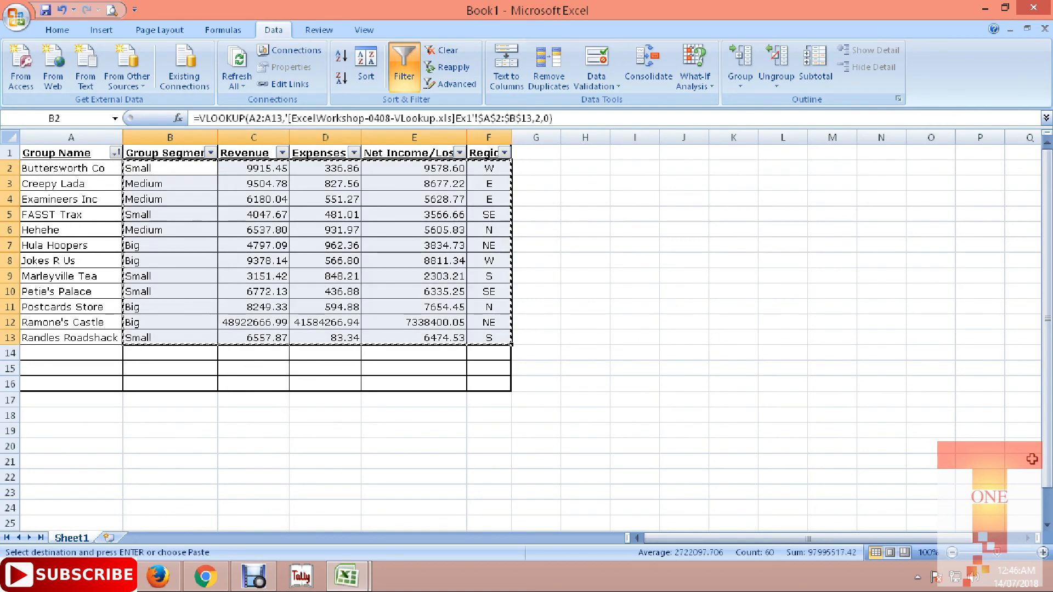
pyautogui.hotkey('ctrl', 'alt', 'v')
pyautogui.press('v')
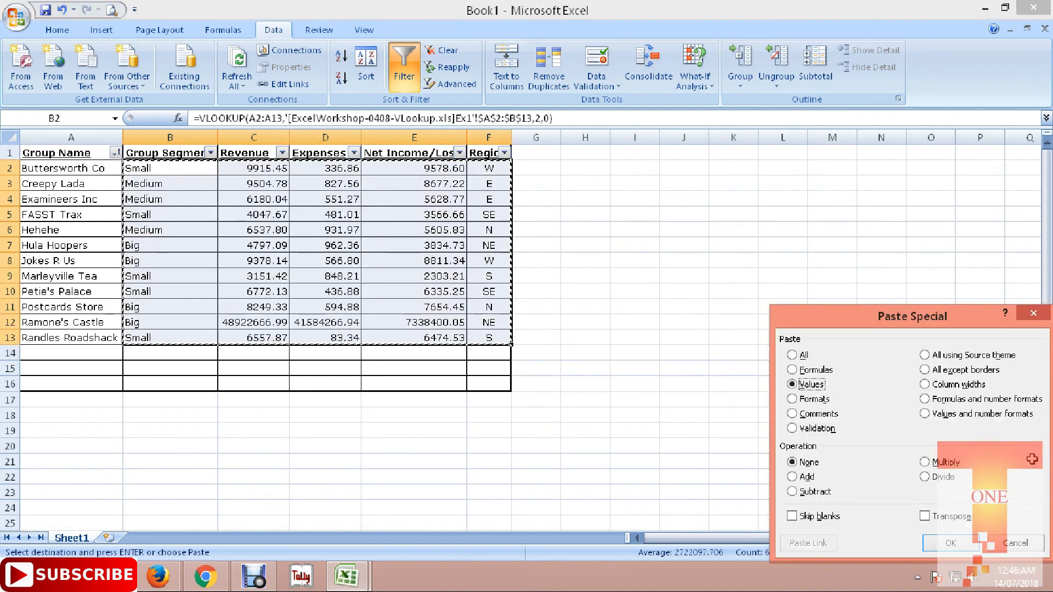
pyautogui.press('Return')
pyautogui.press('Escape')
# Examine the Group Segment cells from row 2 to row 13 for remaining formulas.
pyautogui.press('Left')
pyautogui.press('Right')
pyautogui.press('Down')
pyautogui.press('Down')
pyautogui.press('Down')
pyautogui.press('Down')
pyautogui.press('Down')
pyautogui.press('Down')
pyautogui.press('Down')
pyautogui.press('Down')
pyautogui.press('Down')
pyautogui.press('Down')
pyautogui.press('Down')
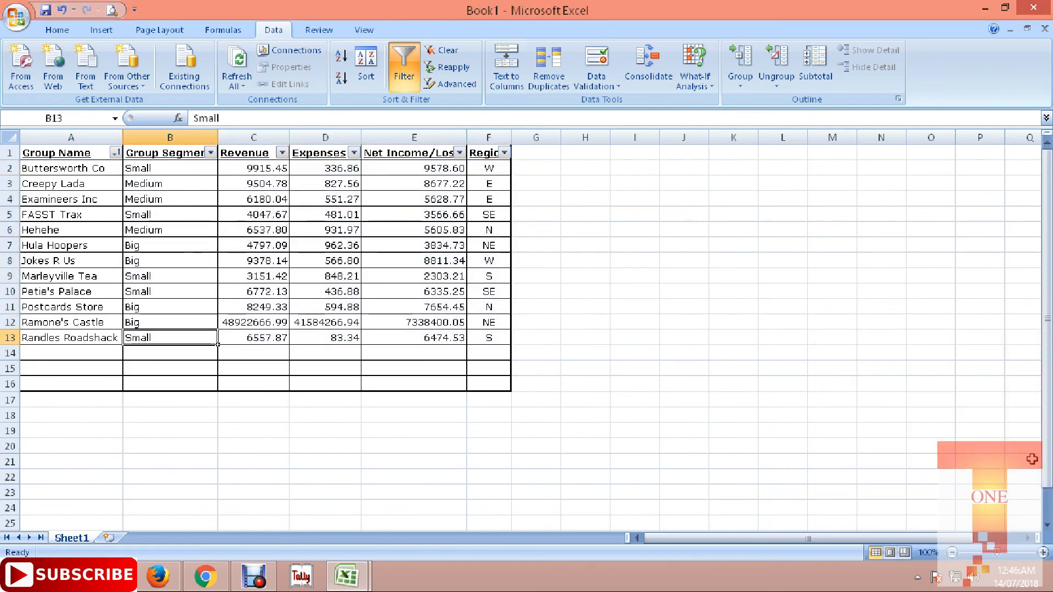
# Examine the converted cells up the Region column from row 13 and back across row 2 for remaining formulas.
pyautogui.press('Right')
pyautogui.press('Right')
pyautogui.press('Right')
pyautogui.press('Right')
pyautogui.press('Up')
pyautogui.press('Up')
pyautogui.press('Up')
pyautogui.press('Up')
pyautogui.press('Up')
pyautogui.press('Up')
pyautogui.press('Up')
pyautogui.press('Up')
pyautogui.press('Up')
pyautogui.press('Up')
pyautogui.press('Up')
pyautogui.press('Left')
pyautogui.press('Left')
pyautogui.press('Left')
pyautogui.press('Left')
pyautogui.press('Left')
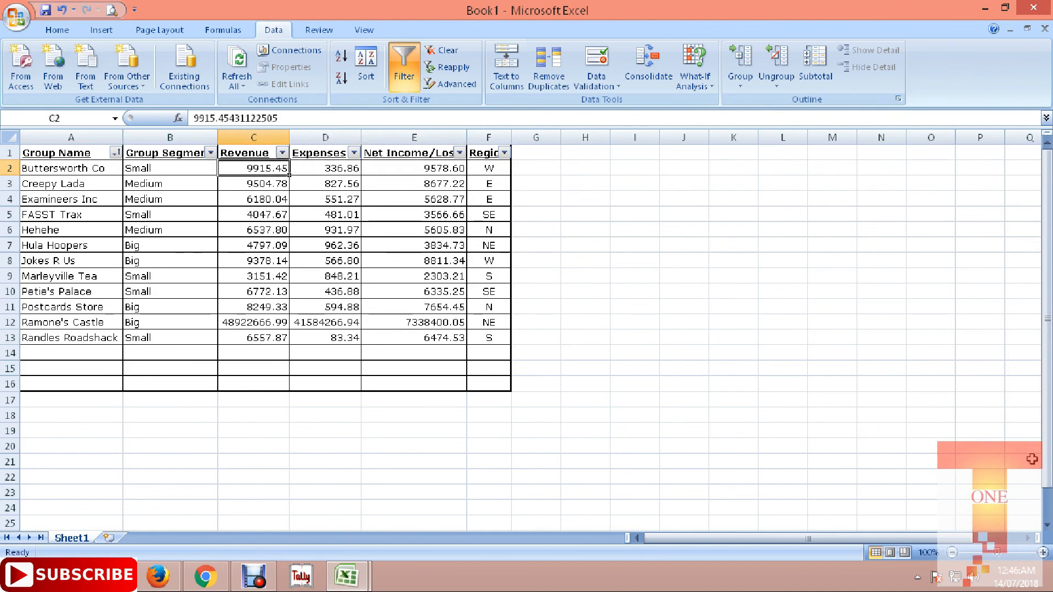
# Select the Revenue and Expenses values in rows 2 to 13 for review, and return to cell A2.
pyautogui.press('Right')
pyautogui.press('Right')
pyautogui.hotkey('shift', 'Right')
pyautogui.hotkey('shift', 'ctrl', 'Down')
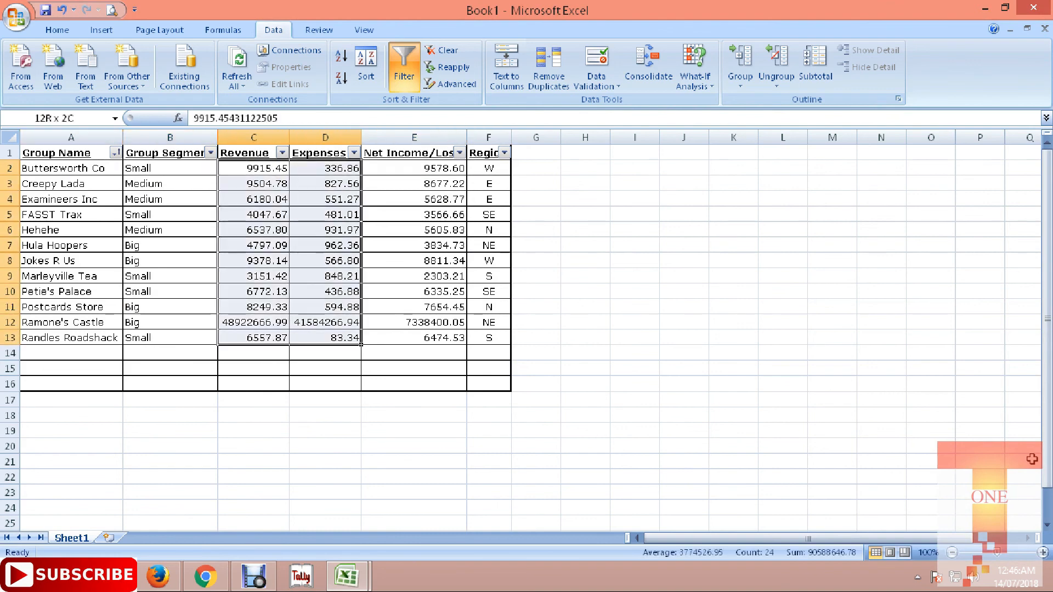
pyautogui.press('Left')
pyautogui.press('Left')
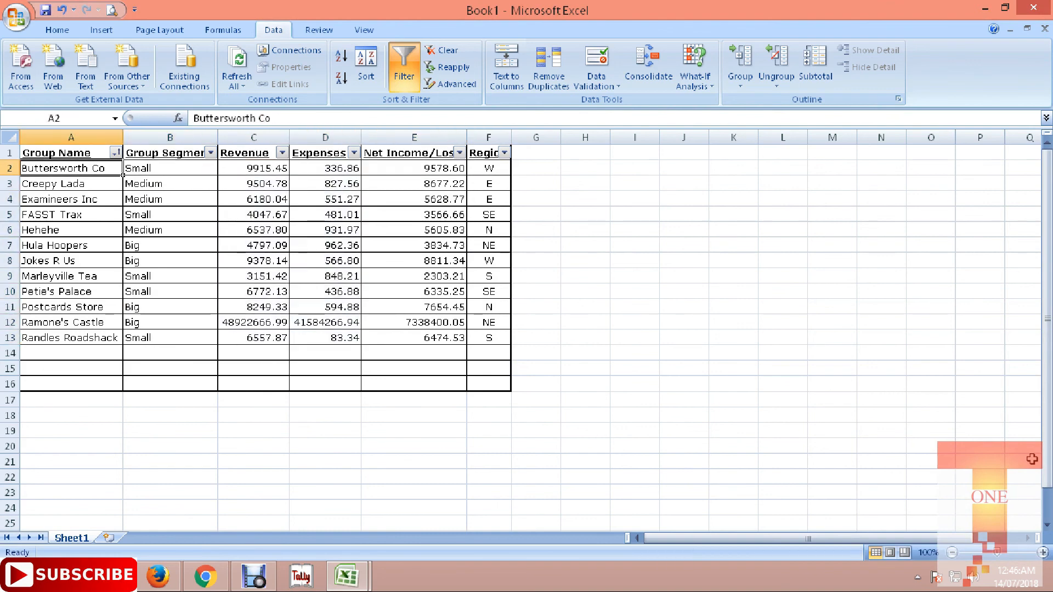